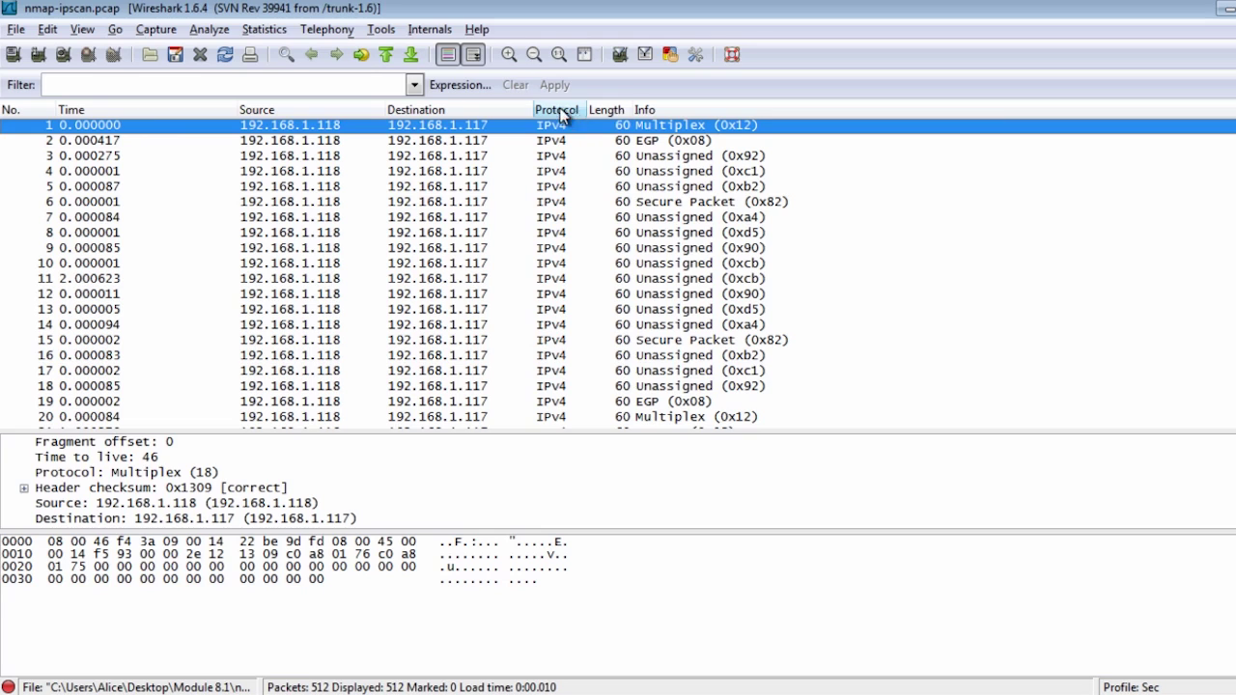
# - Widen the Protocol and Destination columns in the packet list
pyautogui.moveTo(586, 106); pyautogui.dragTo(726, 109)
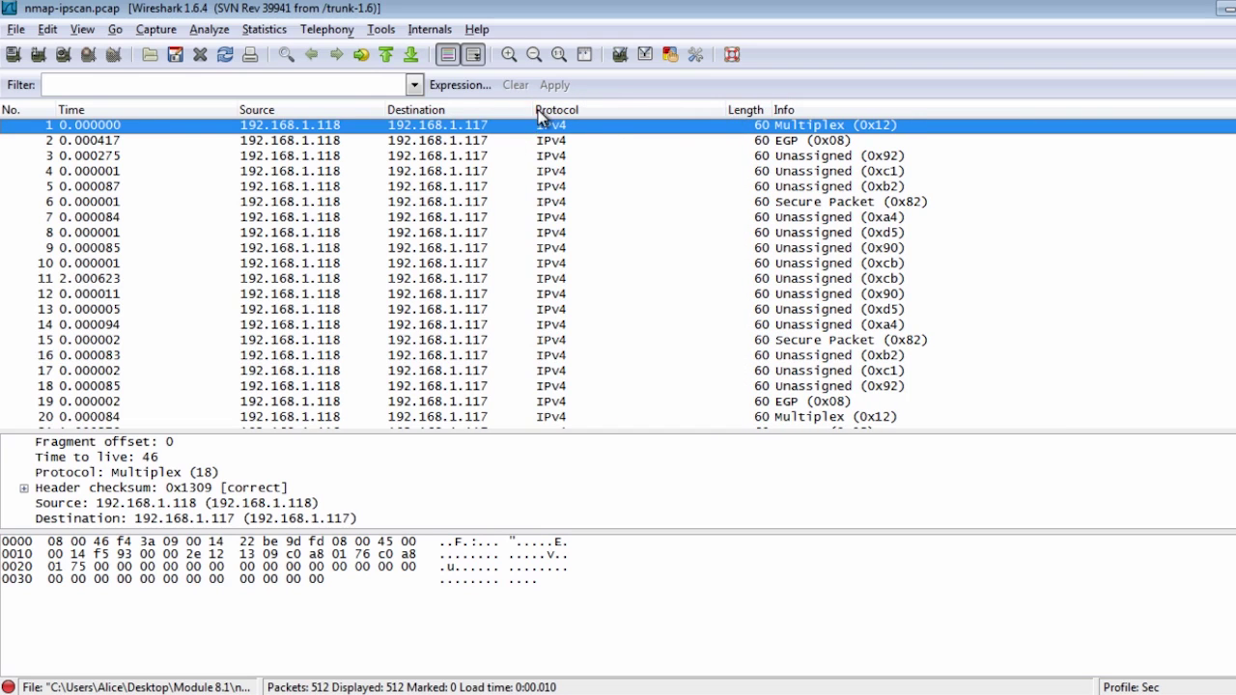
pyautogui.moveTo(532, 111); pyautogui.dragTo(632, 111)
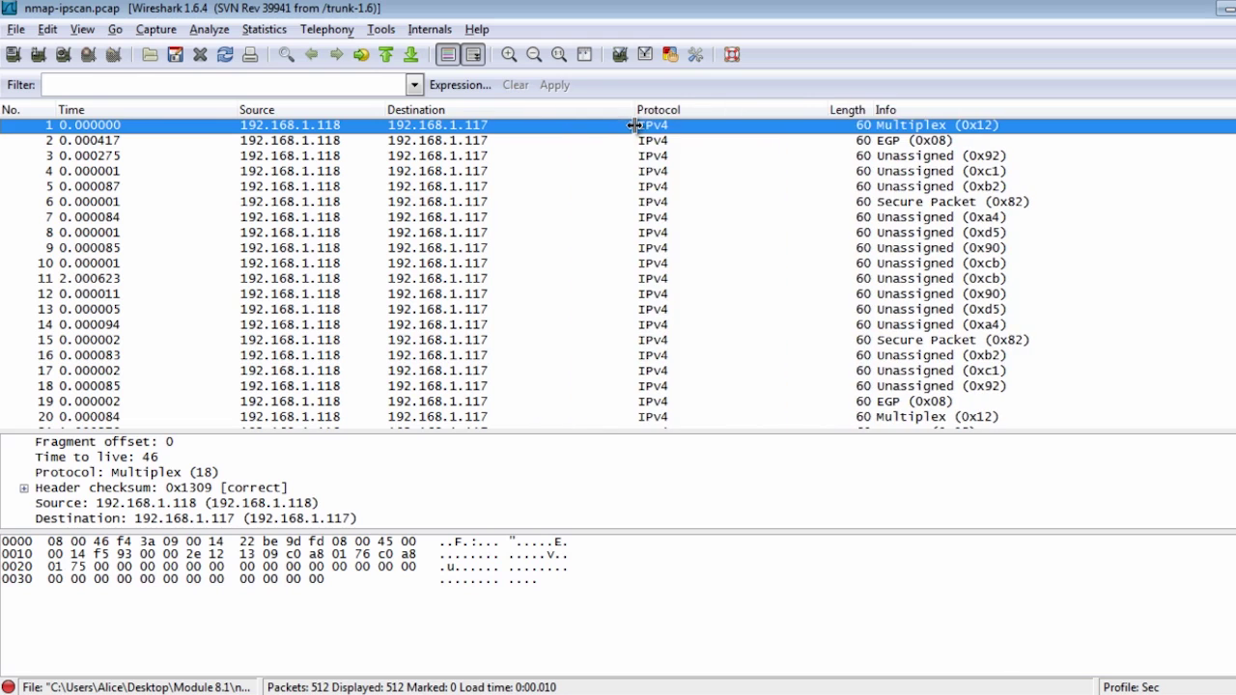
# - Select packet 10, enlarge the packet details pane and collapse the packet's Internet Protocol Version 4 section
pyautogui.click(308, 271)
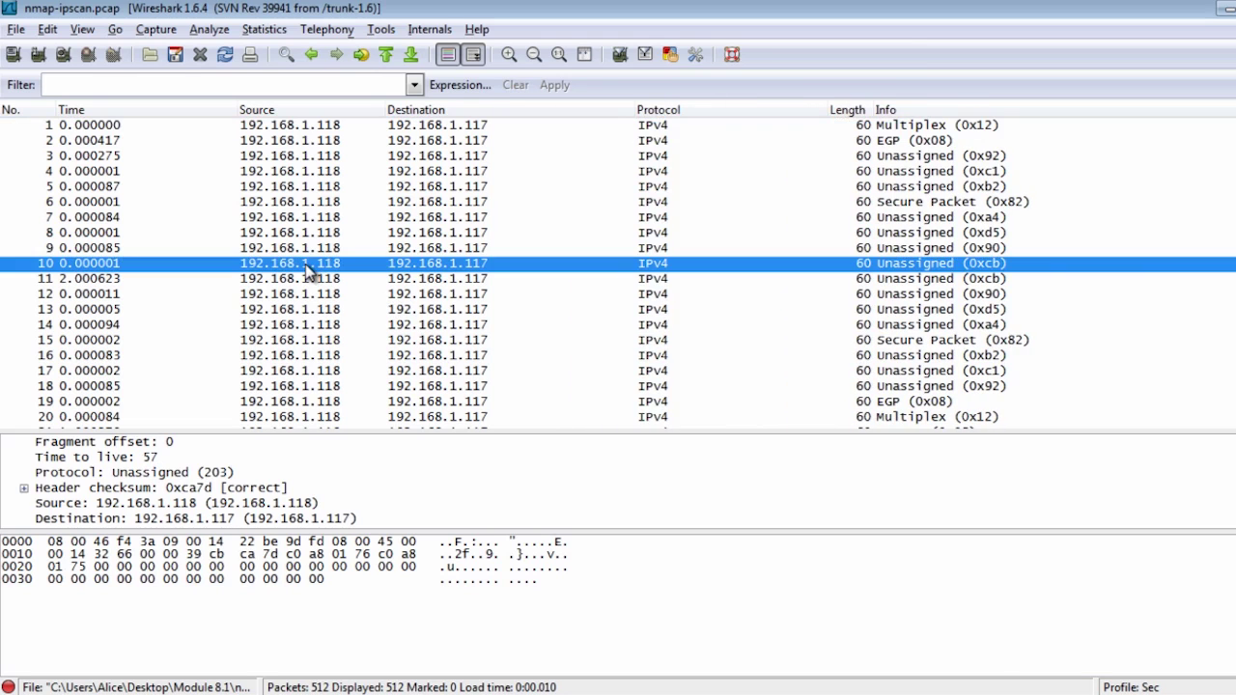
pyautogui.scroll(-12, 309, 273)
pyautogui.scroll(4, 523, 319)
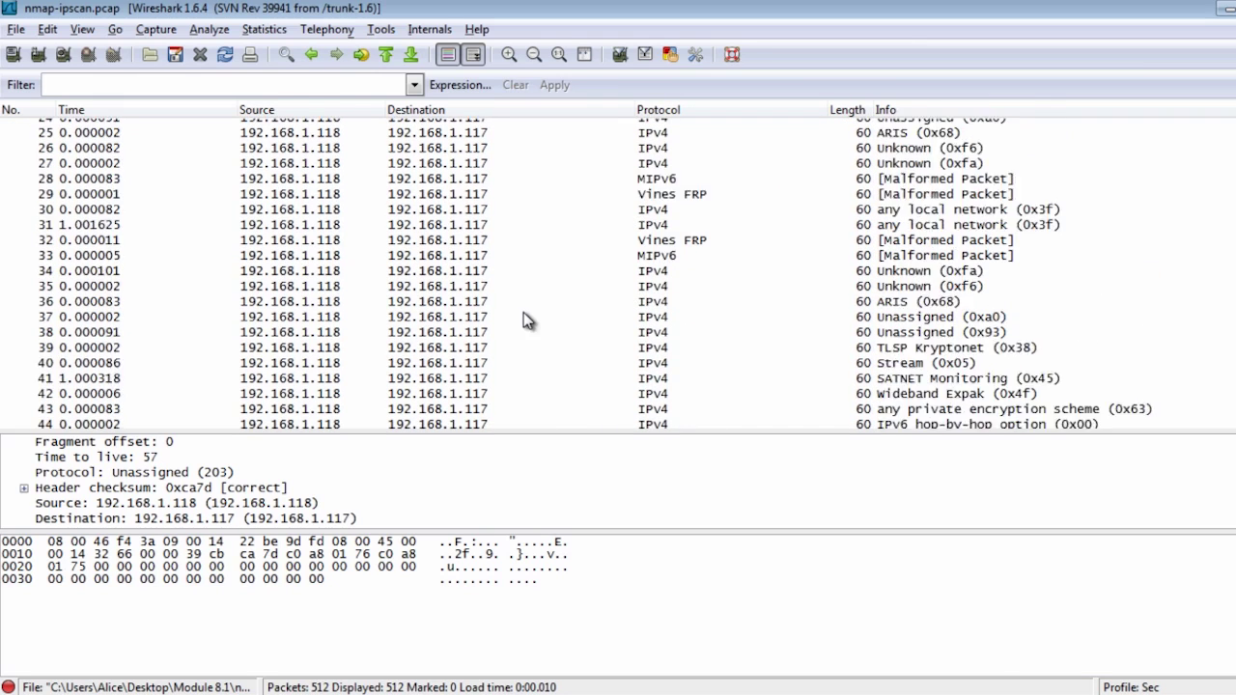
pyautogui.scroll(1, 523, 312)
pyautogui.moveTo(295, 431); pyautogui.dragTo(290, 274)
pyautogui.click(75, 319)
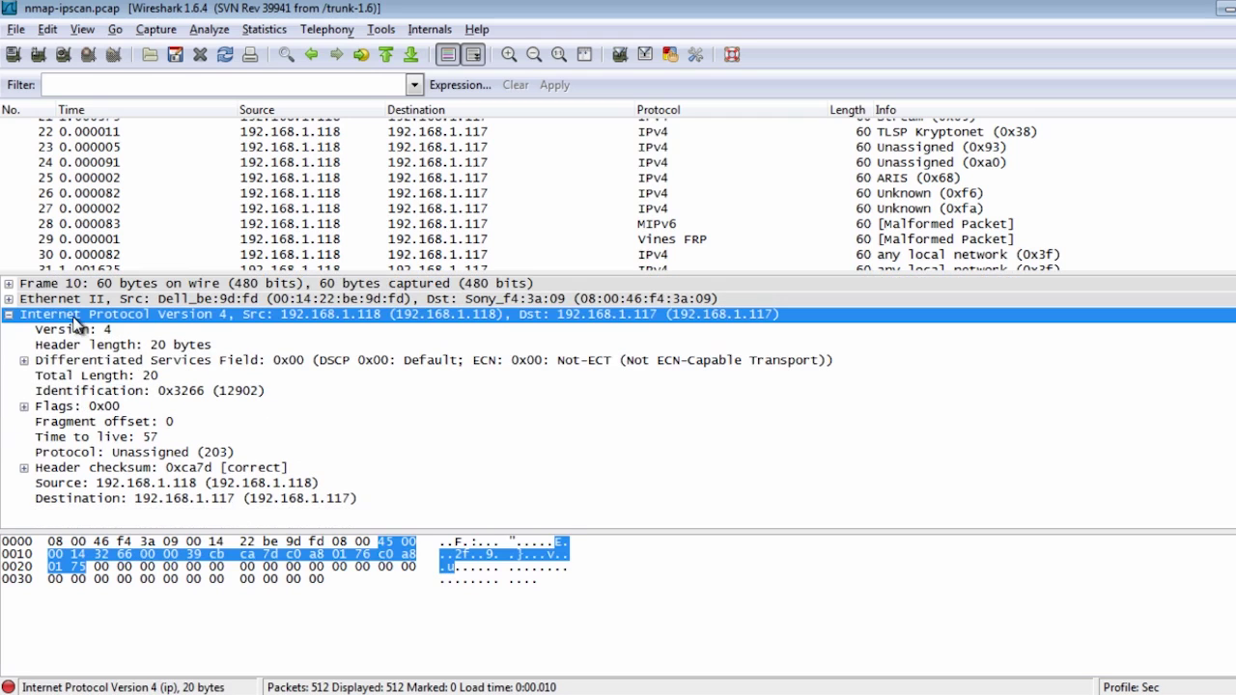
pyautogui.click(8, 315)
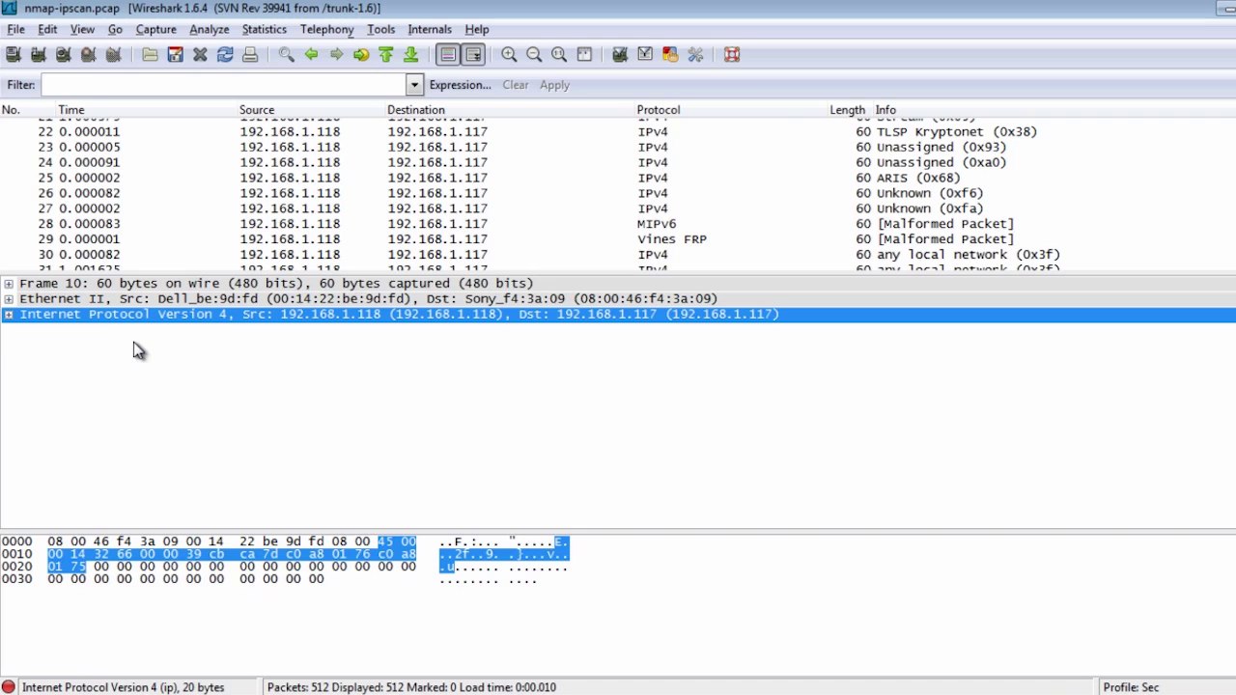
# - Look through packets 23, 24, 26 and 28, and select the malformed packet entry in packet 28's details
pyautogui.click(386, 150)
pyautogui.click(391, 164)
pyautogui.click(400, 196)
pyautogui.click(444, 223)
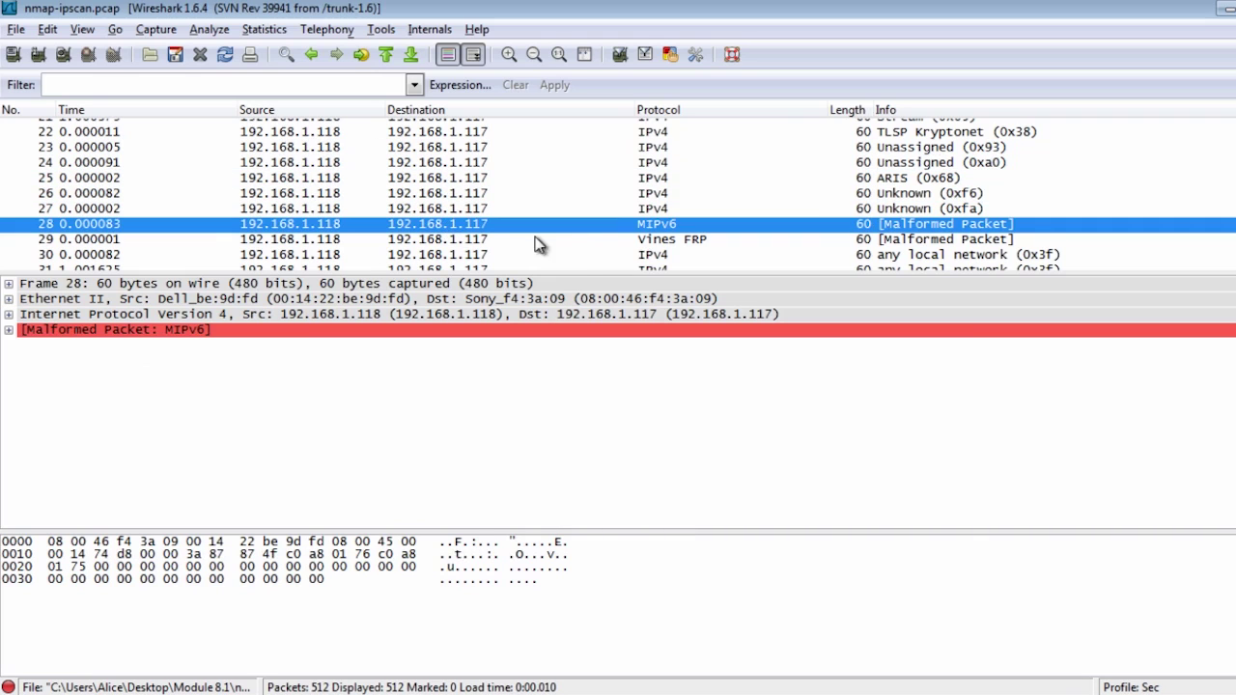
pyautogui.click(100, 334)
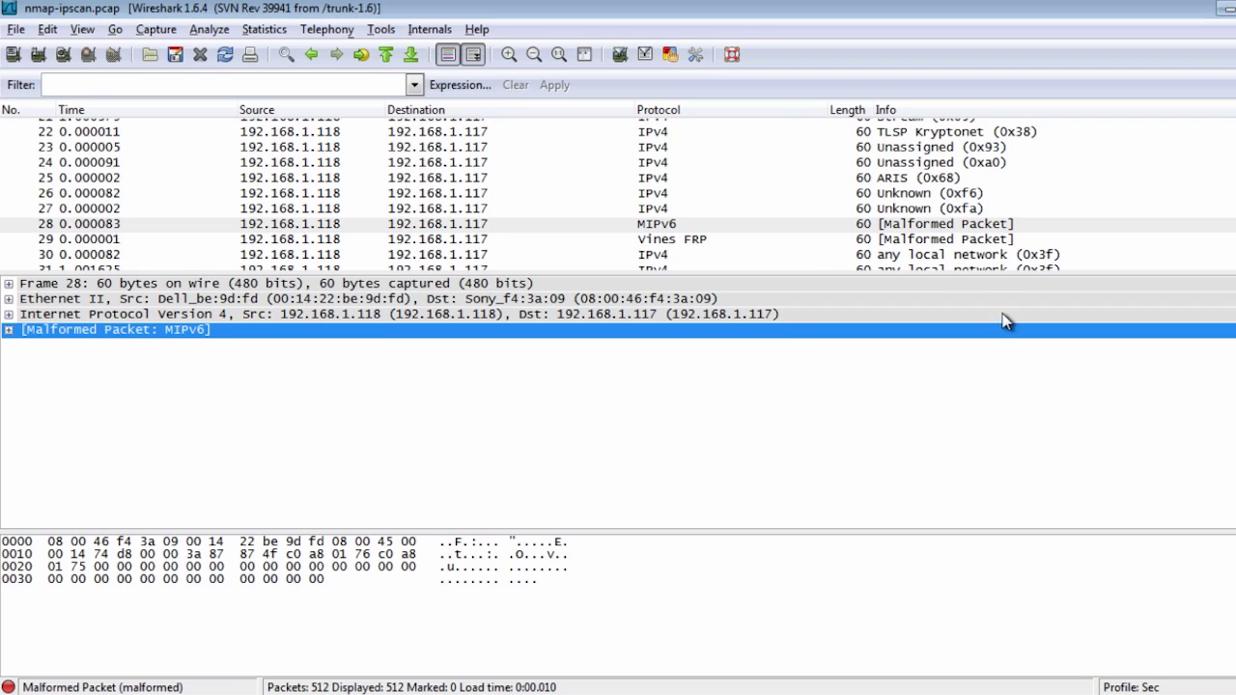
# - Sort the packet list by the Info column and go back through the malformed packets
pyautogui.click(965, 255)
pyautogui.scroll(-3, 951, 249)
pyautogui.scroll(7, 949, 247)
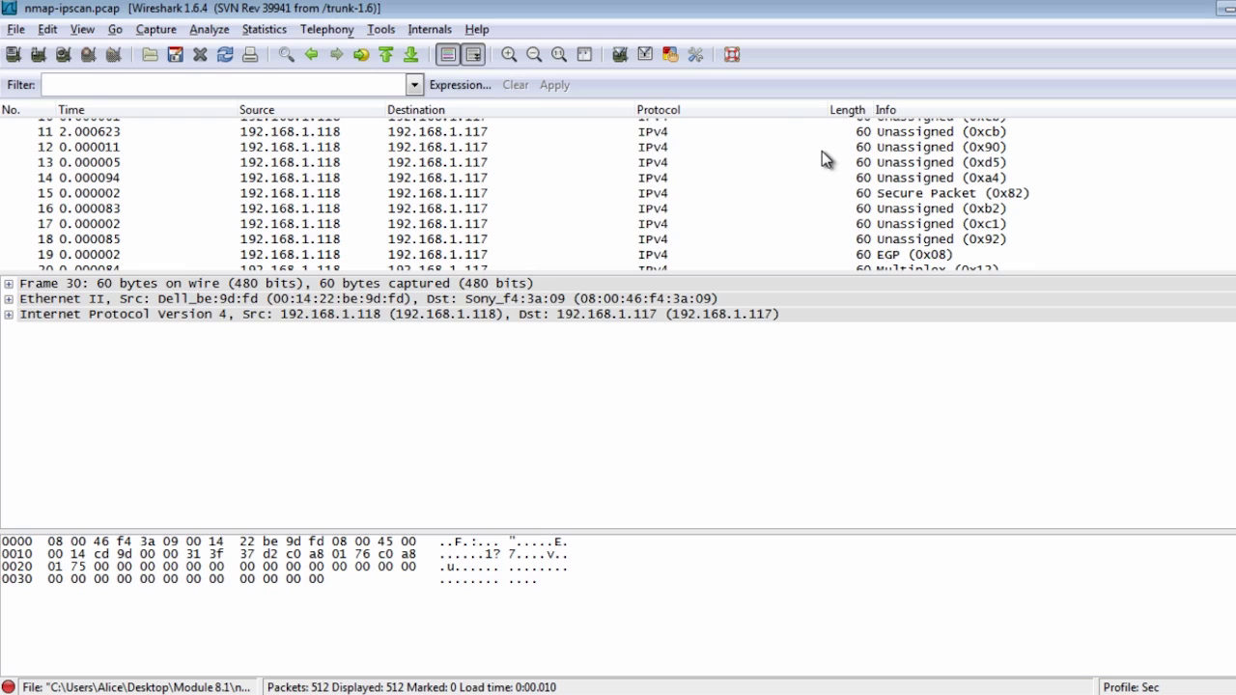
pyautogui.click(918, 111)
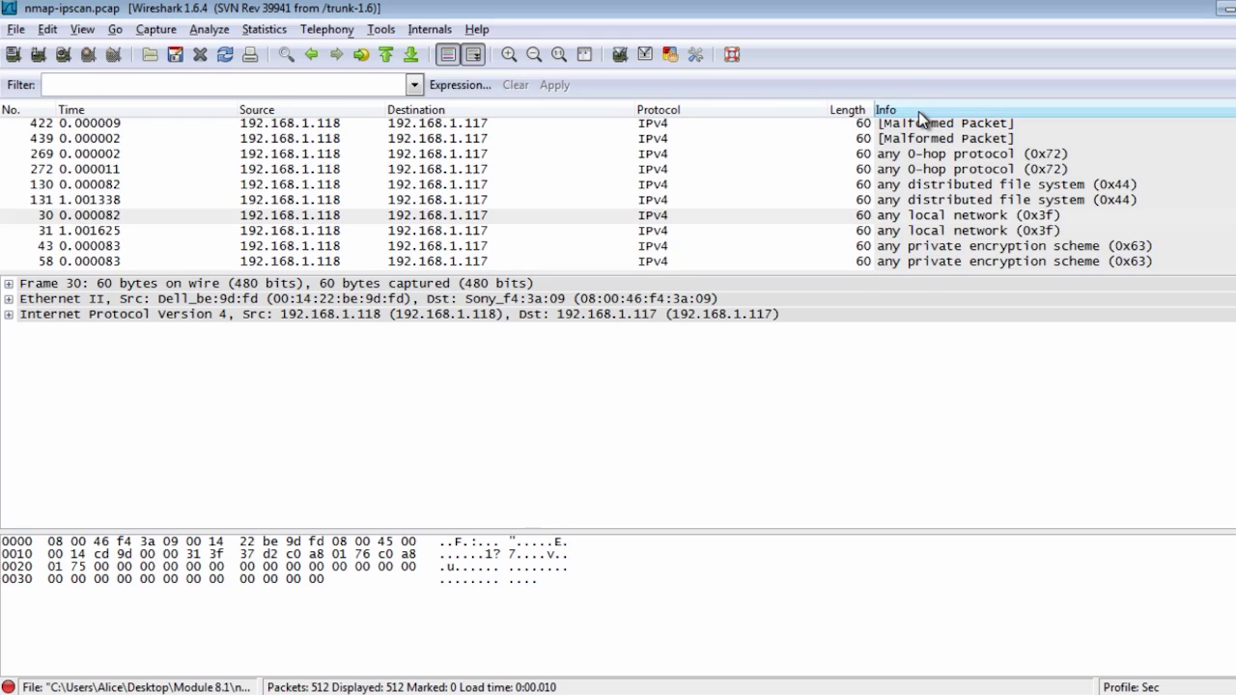
pyautogui.scroll(20, 618, 193)
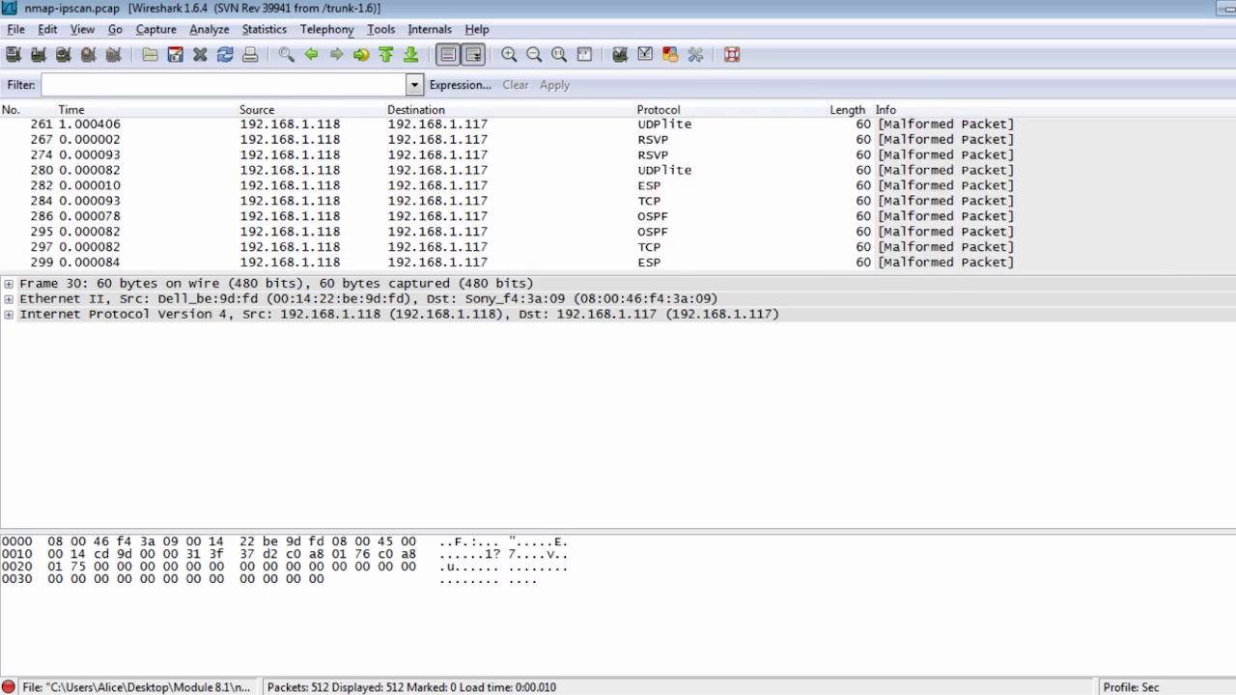
# - Select the ARIS (0x68) packet number 25 and expand its Internet Protocol Version 4 section
pyautogui.click(964, 188)
pyautogui.scroll(-1, 965, 196)
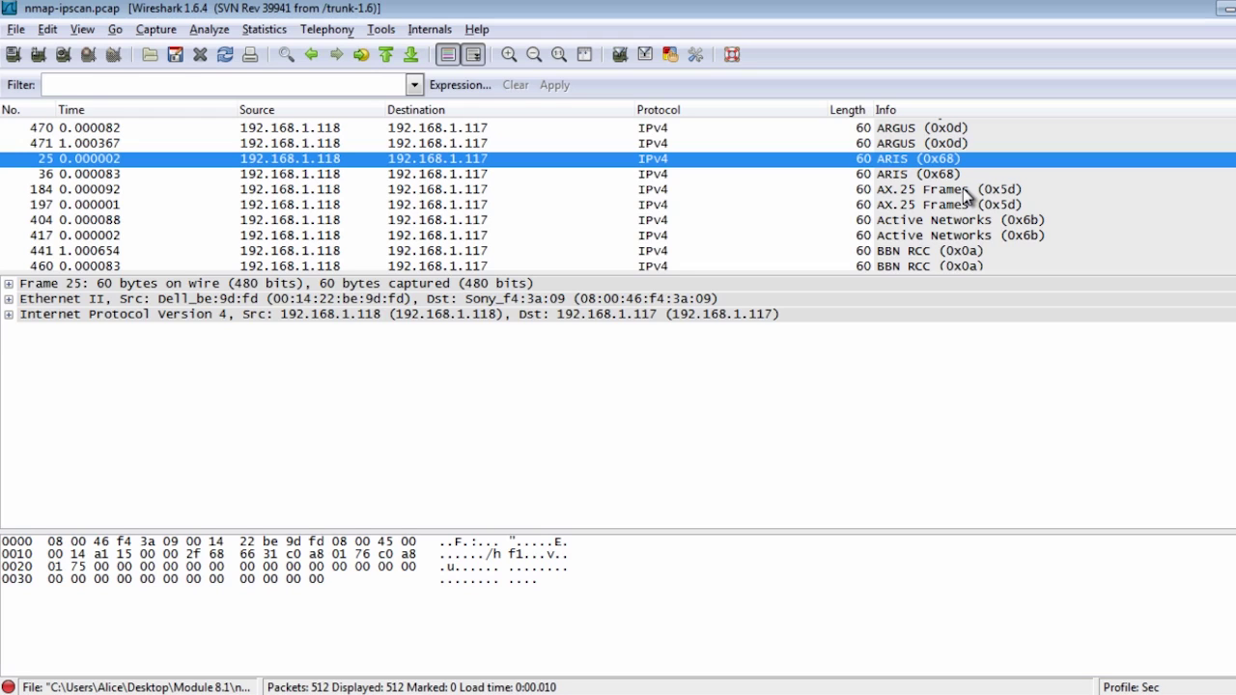
pyautogui.scroll(-2, 962, 159)
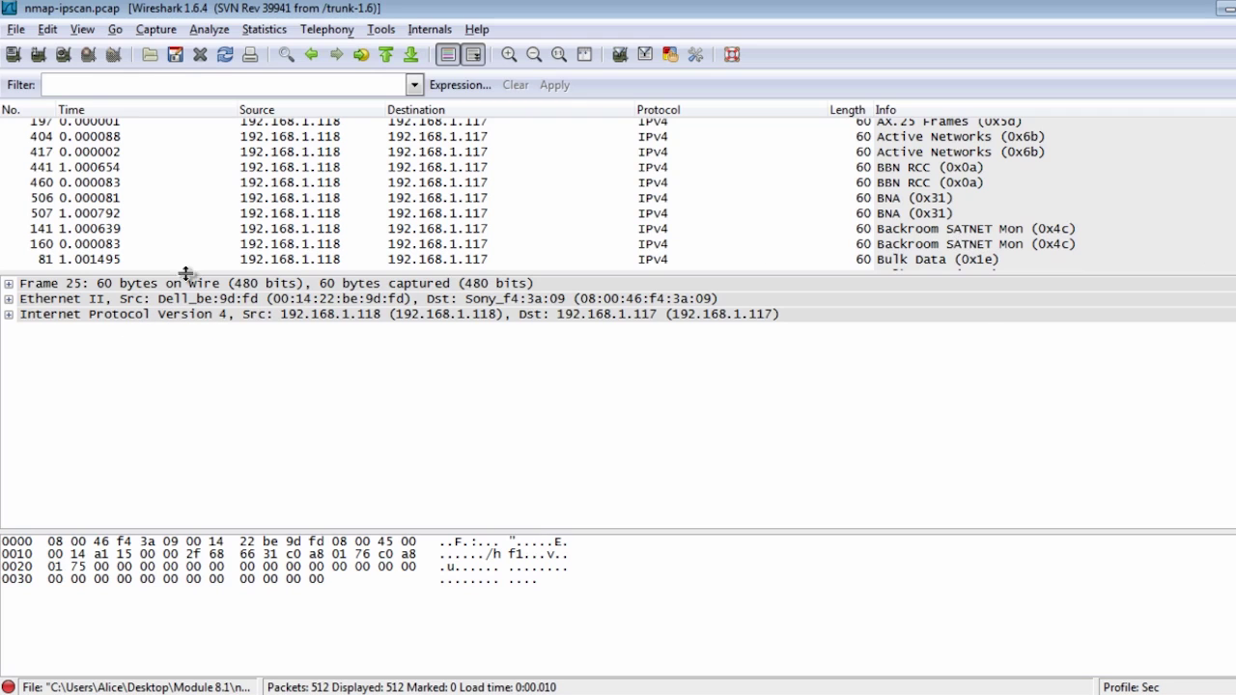
pyautogui.click(112, 321)
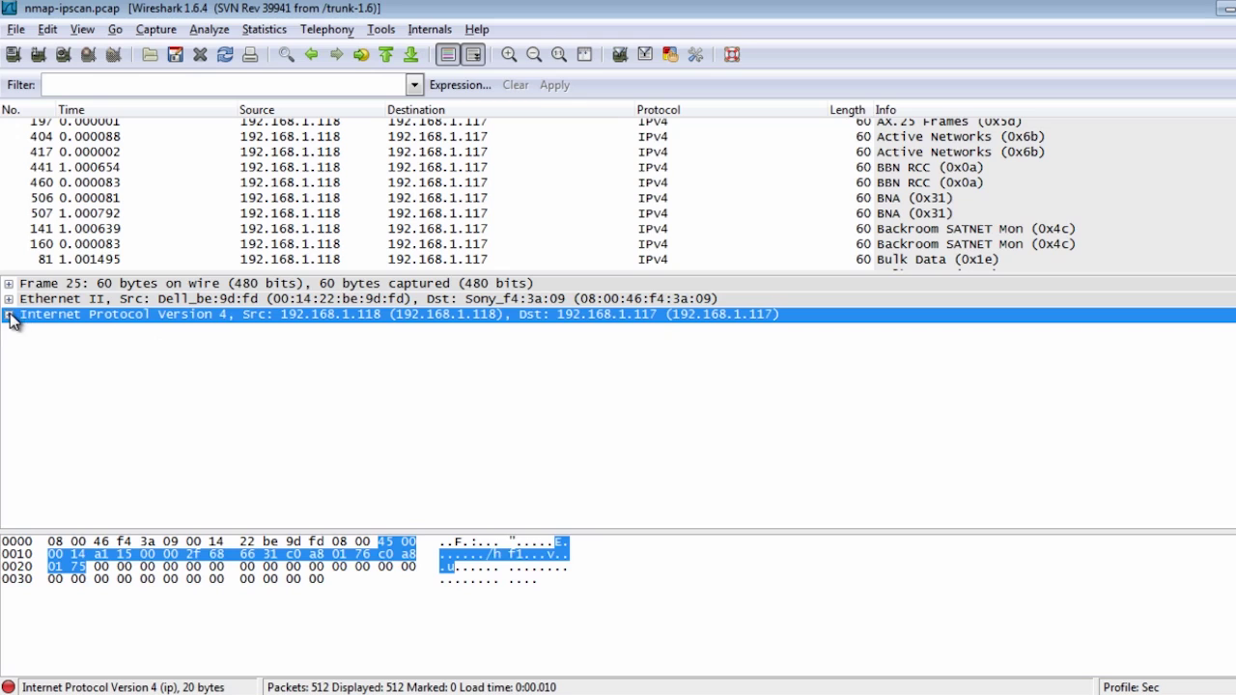
pyautogui.click(9, 315)
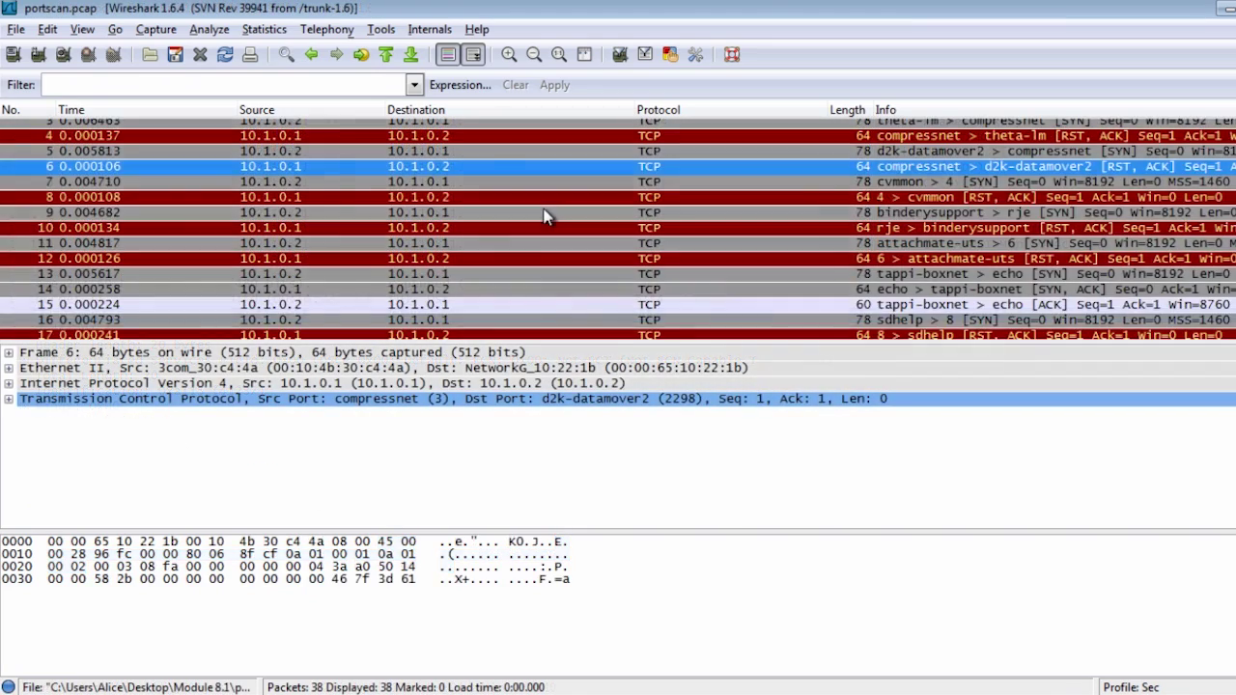
# - Examine the TCP exchange between 10.1.0.2 and 10.1.0.1 in portscan.pcap, checking packets 9, 10 and 6
pyautogui.scroll(1, 545, 213)
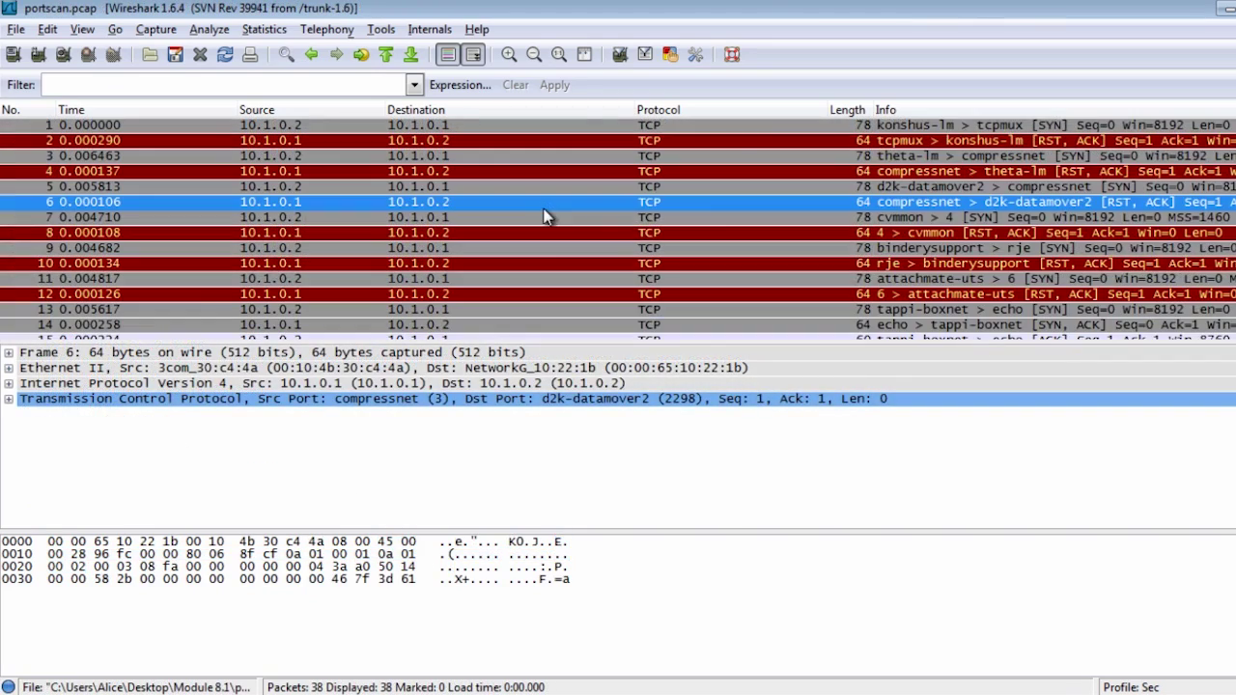
pyautogui.click(565, 248)
pyautogui.scroll(-4, 669, 256)
pyautogui.scroll(4, 724, 262)
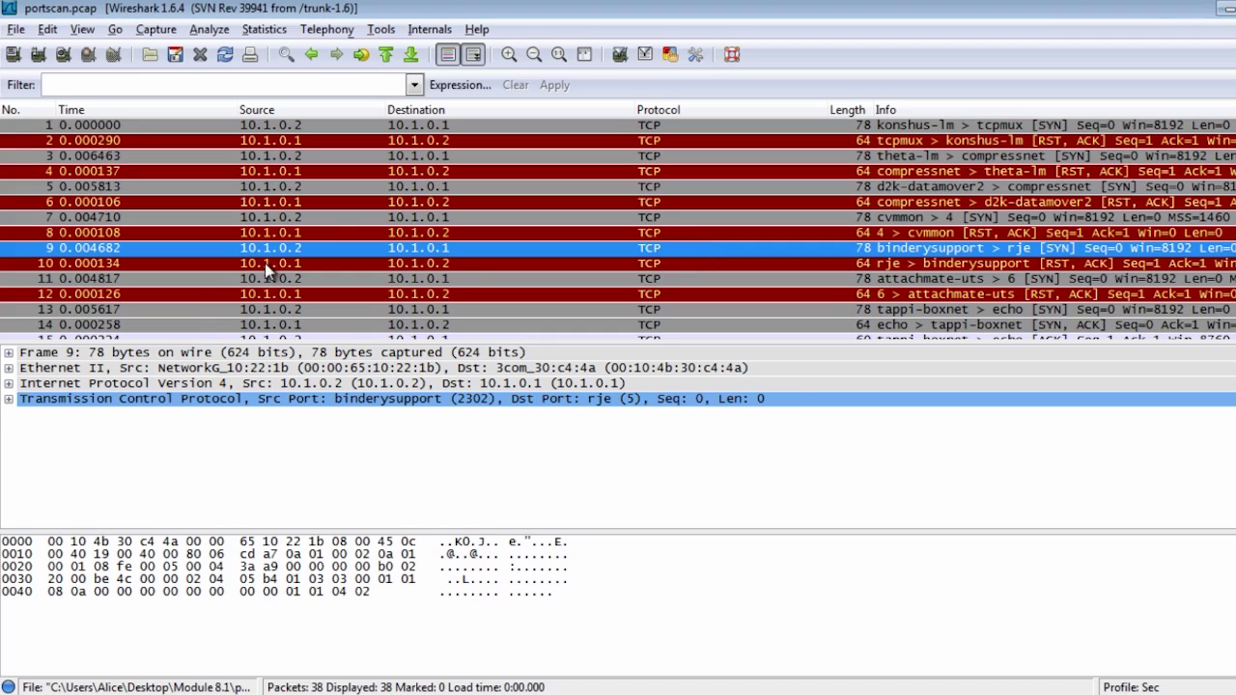
pyautogui.click(473, 263)
pyautogui.click(284, 202)
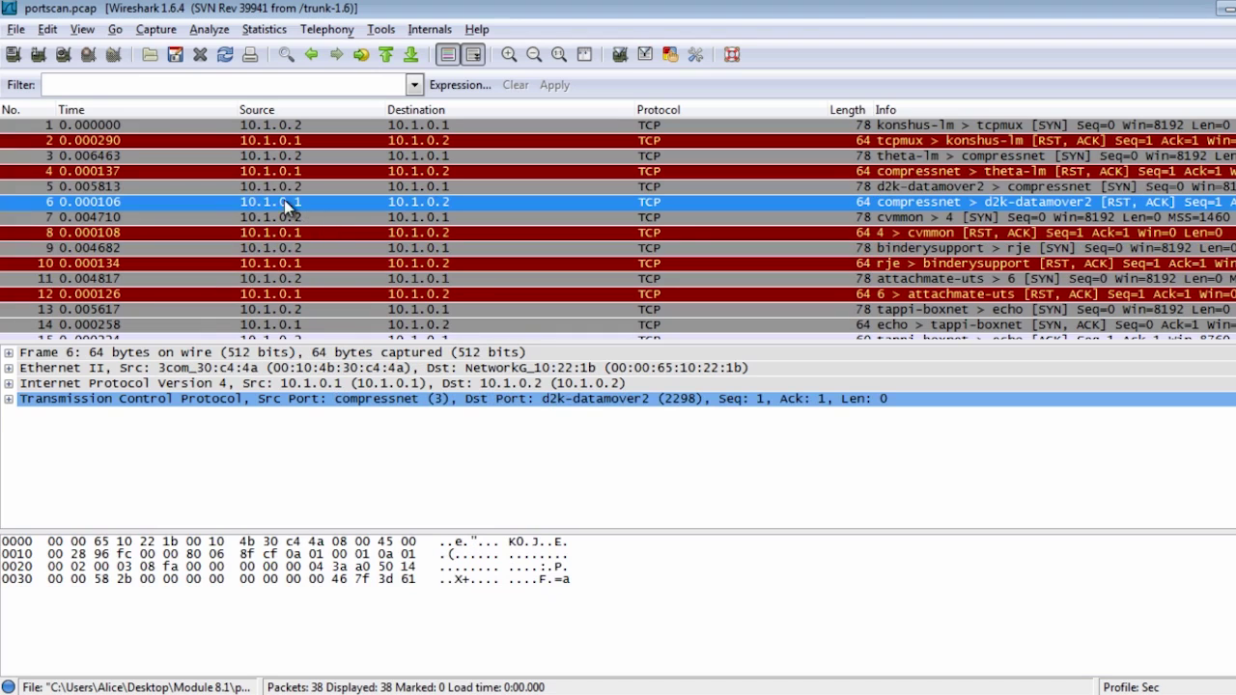
# - Step through the SYN and RST, ACK packets from packet 1 to packet 12
pyautogui.click(323, 126)
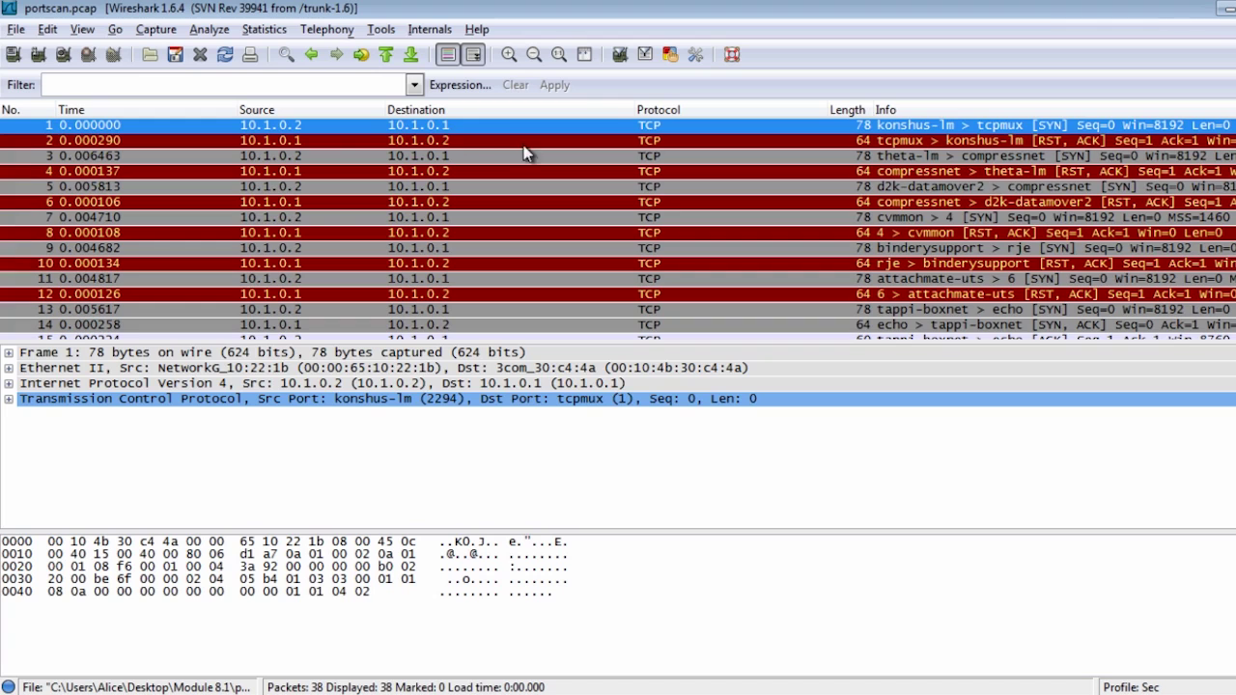
pyautogui.click(229, 141)
pyautogui.click(243, 157)
pyautogui.click(248, 174)
pyautogui.click(253, 191)
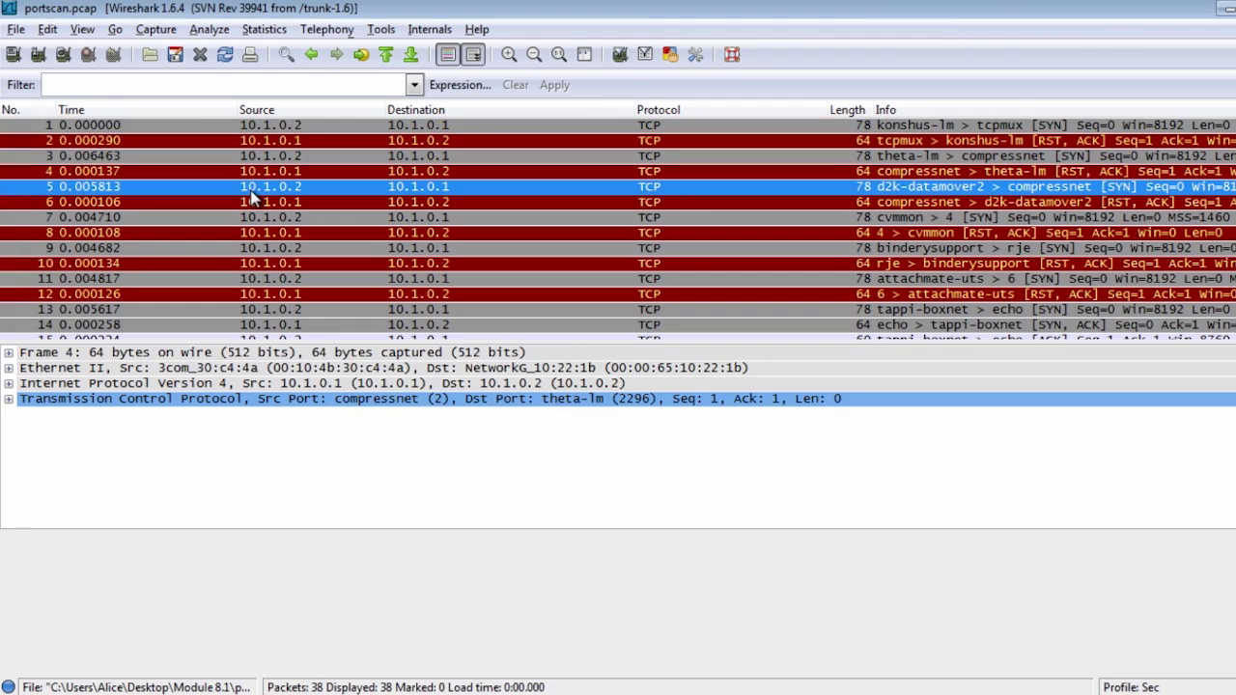
pyautogui.click(256, 220)
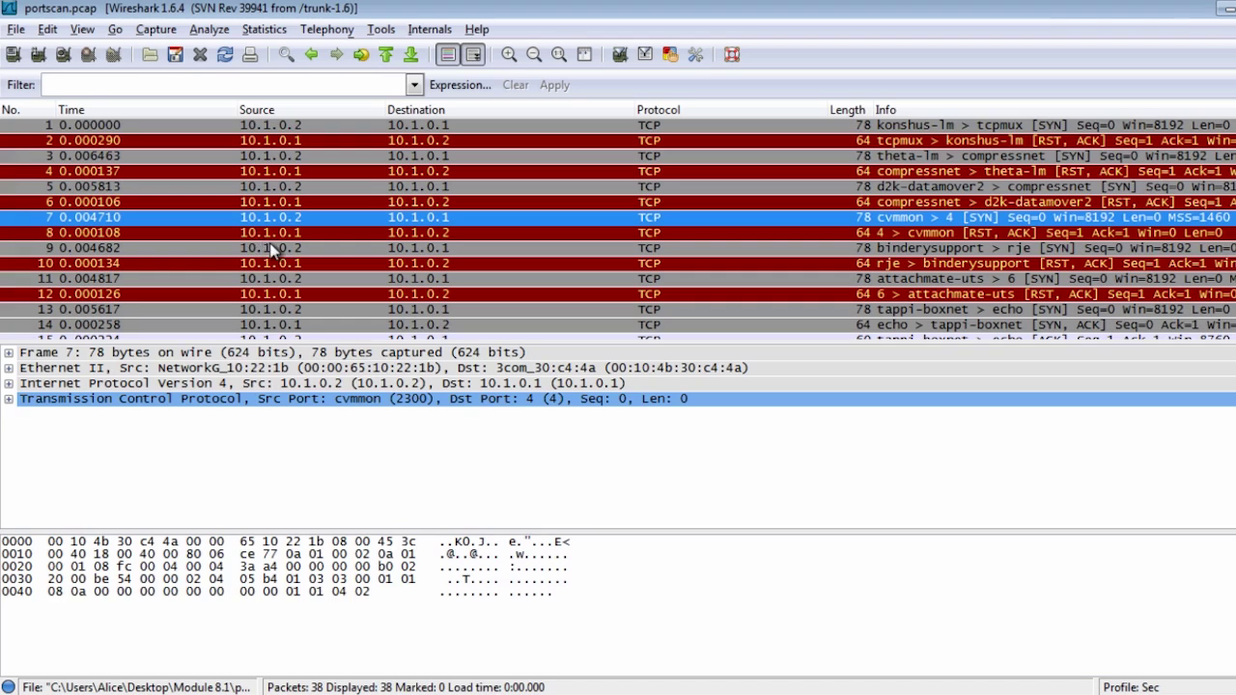
pyautogui.click(272, 237)
pyautogui.click(274, 262)
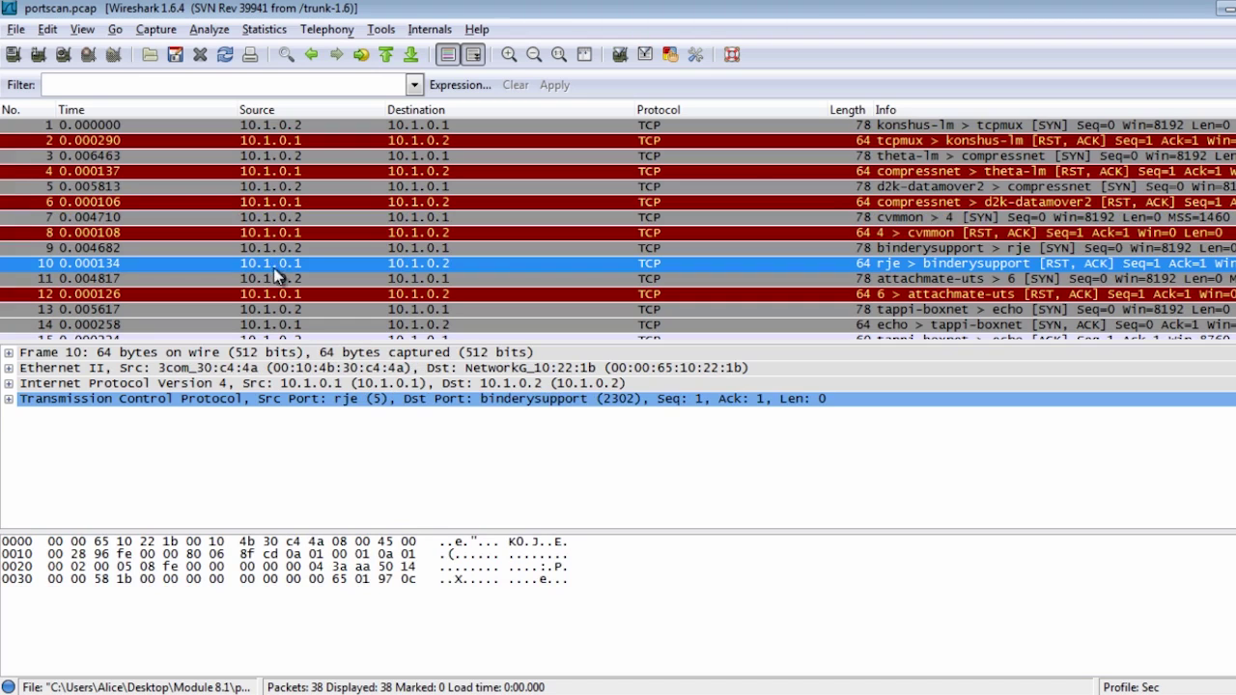
pyautogui.click(274, 283)
pyautogui.click(279, 299)
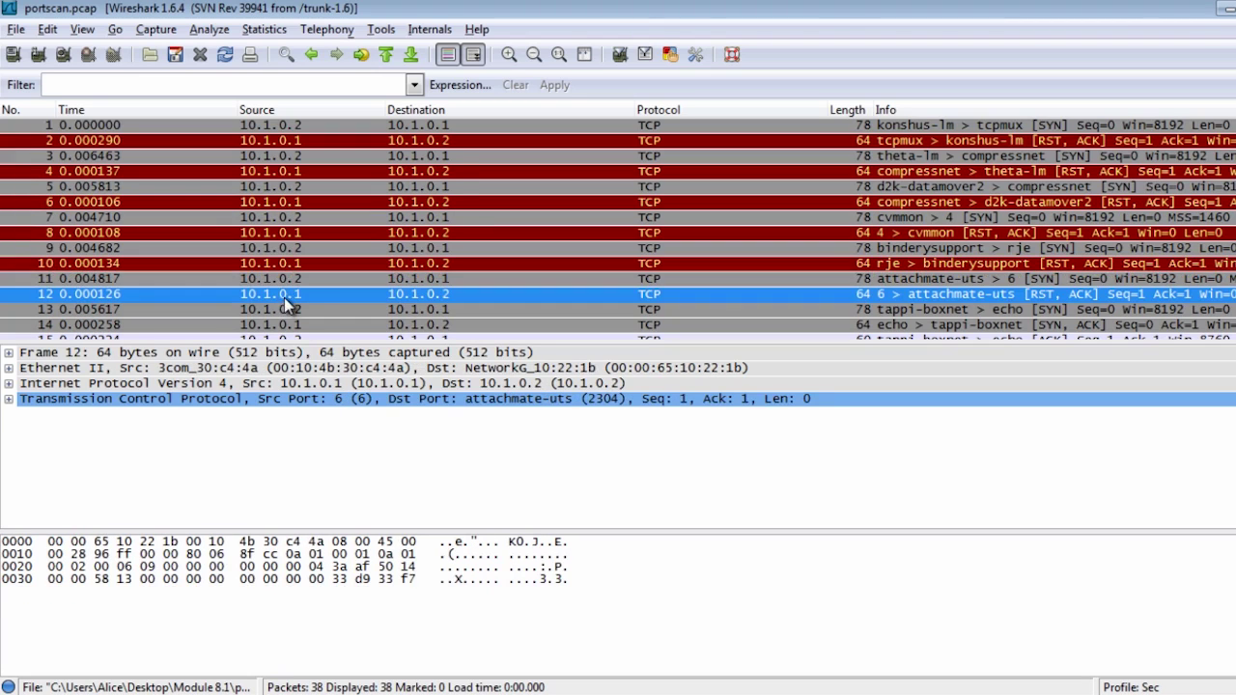
# - Examine packets 16, 18 and 19 further down the capture and return to the start of the list
pyautogui.scroll(-2, 290, 301)
pyautogui.click(295, 249)
pyautogui.click(293, 279)
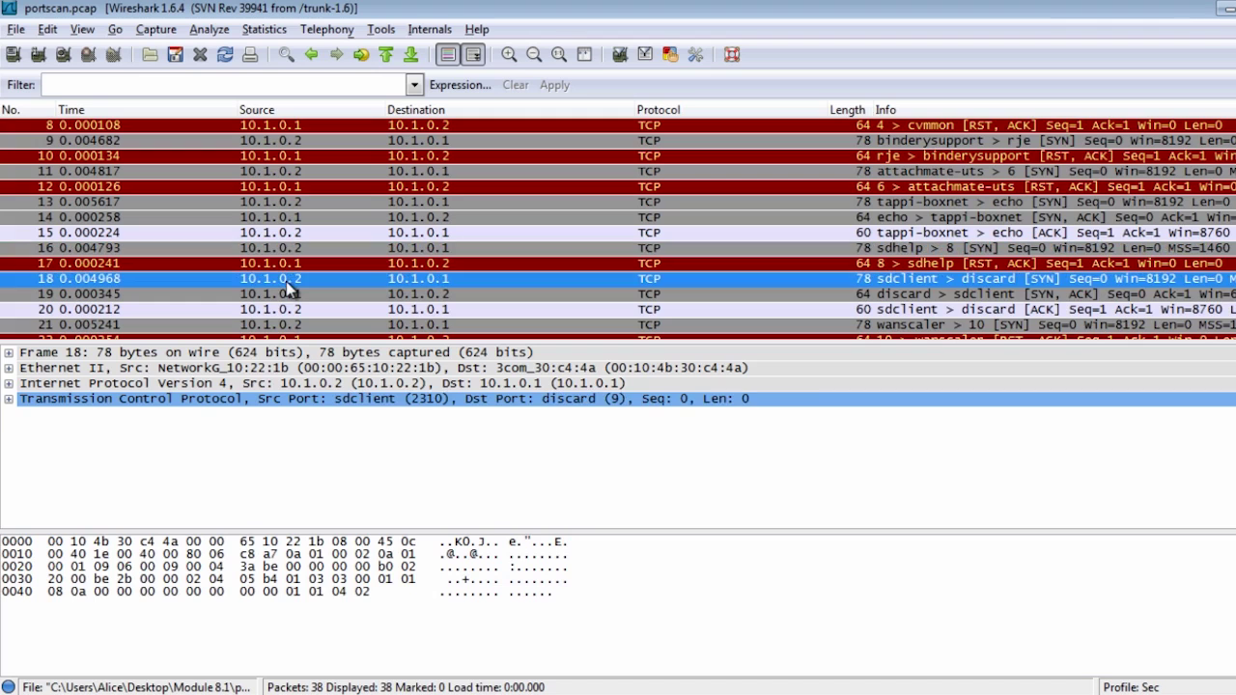
pyautogui.click(291, 294)
pyautogui.scroll(-2, 291, 307)
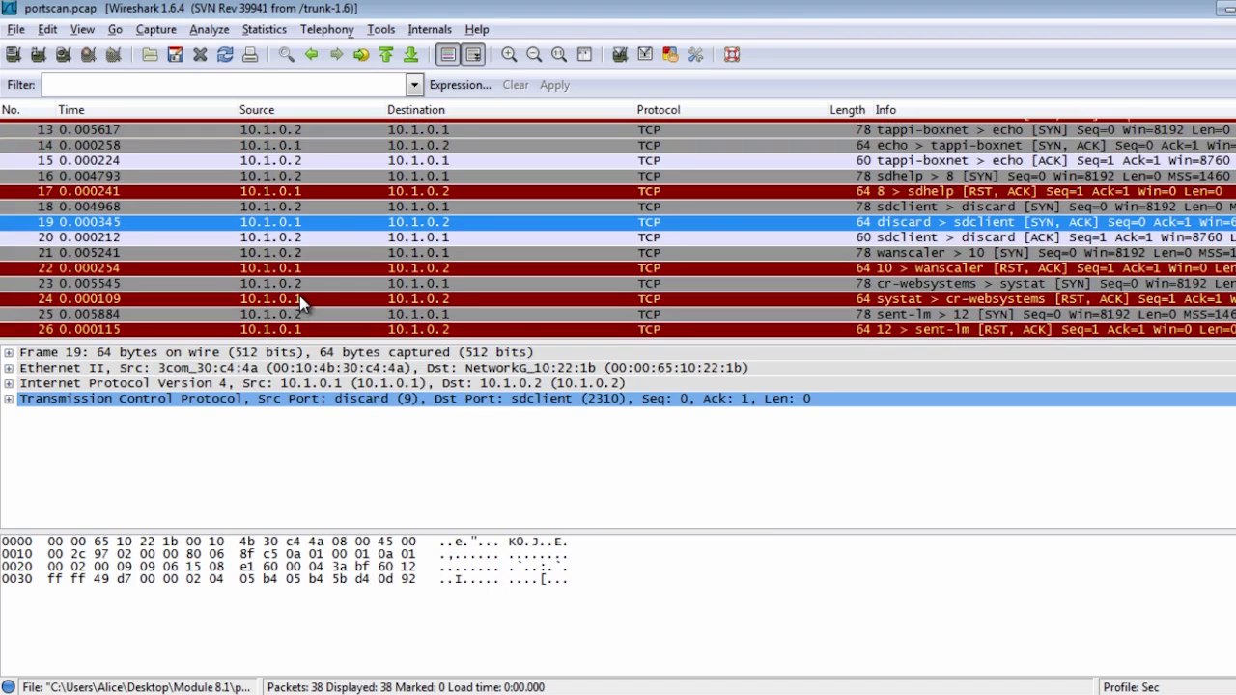
pyautogui.scroll(4, 299, 303)
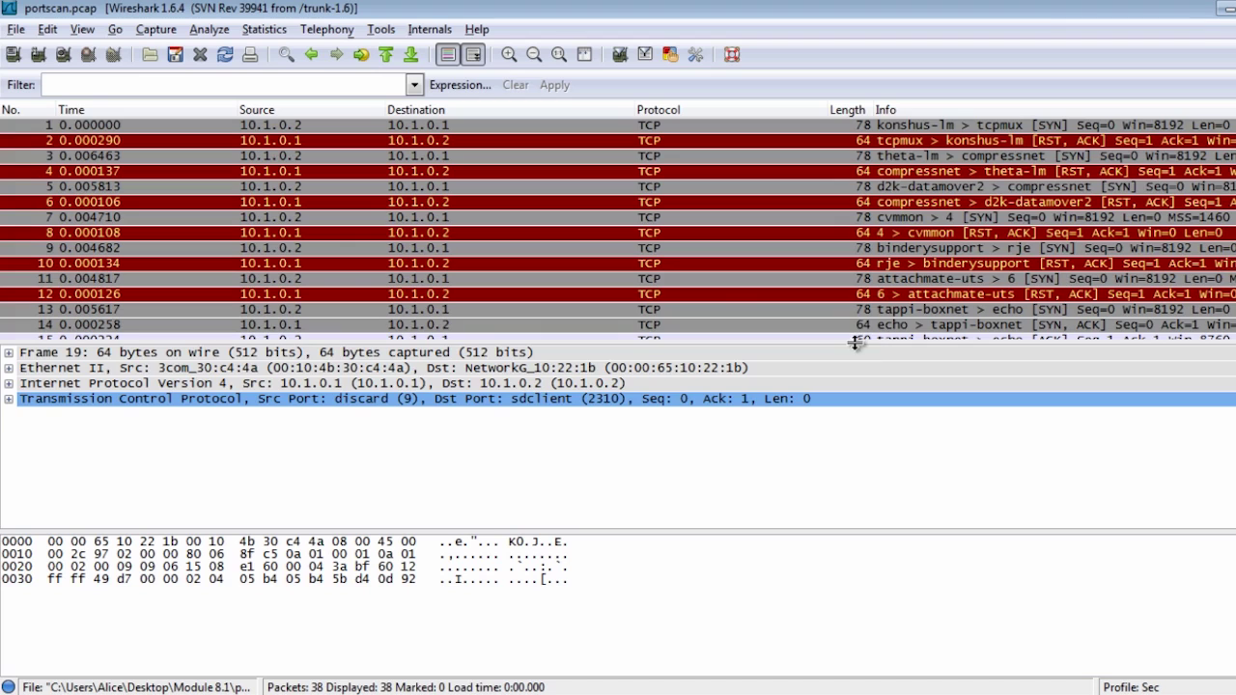
# - Enlarge the packet list and packet details panes, and select the RST, ACK reply in packet 2
pyautogui.moveTo(849, 342); pyautogui.dragTo(842, 445)
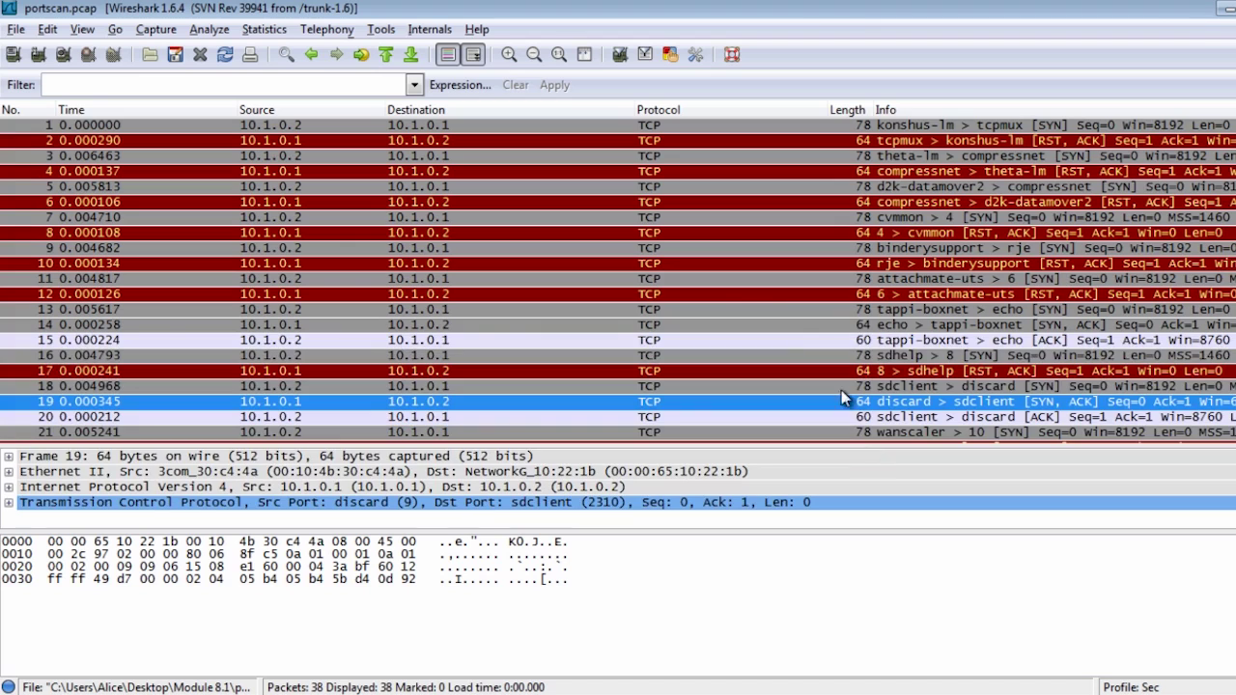
pyautogui.click(929, 127)
pyautogui.click(298, 140)
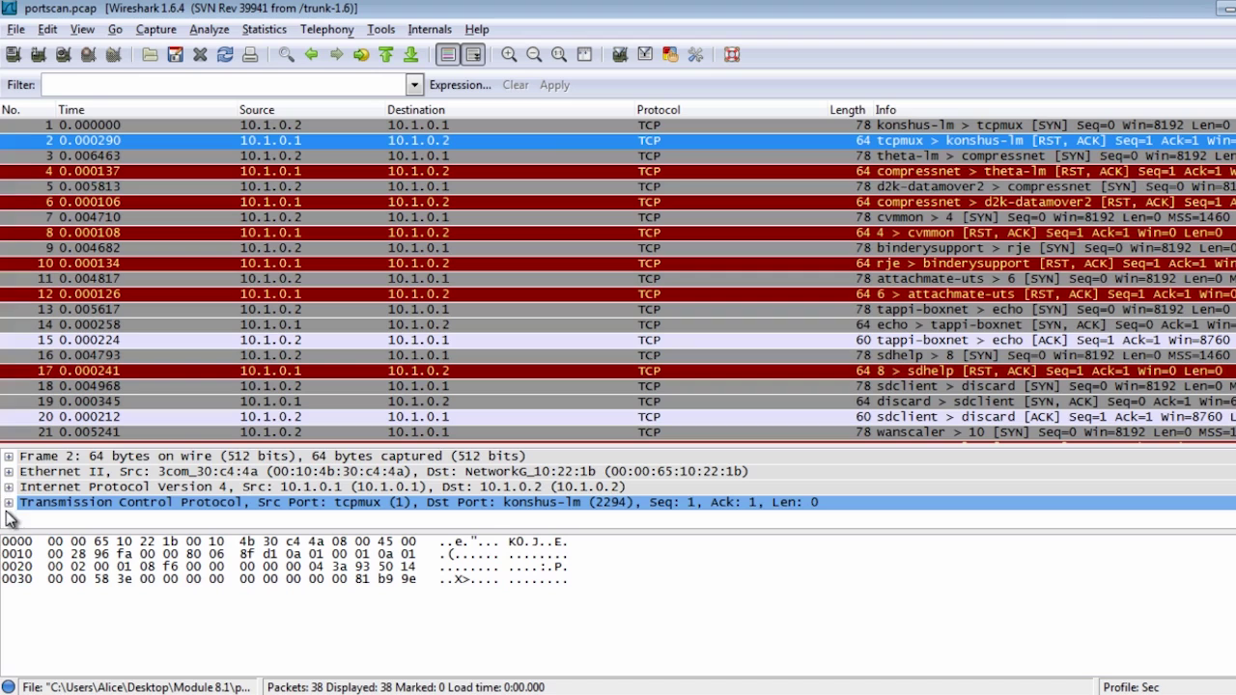
pyautogui.moveTo(57, 533); pyautogui.dragTo(55, 606)
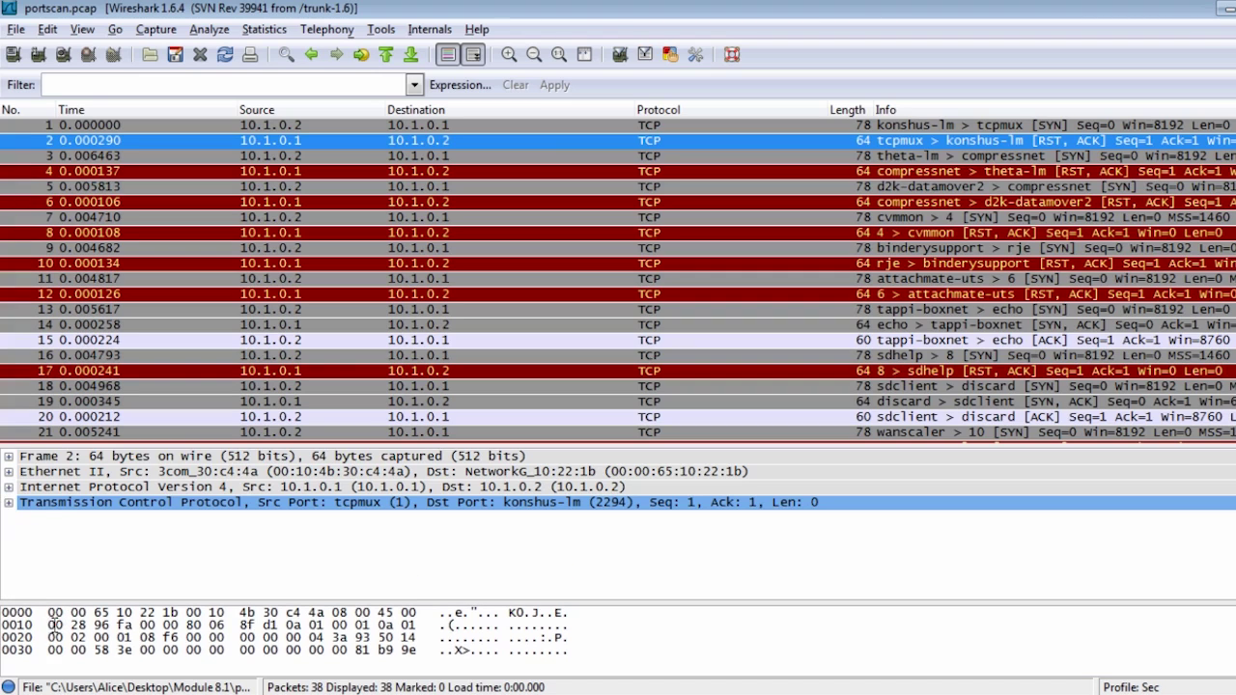
# - Expand packet 2's Transmission Control Protocol section and inspect its Checksum and Flags fields
pyautogui.click(9, 503)
pyautogui.scroll(-4, 74, 542)
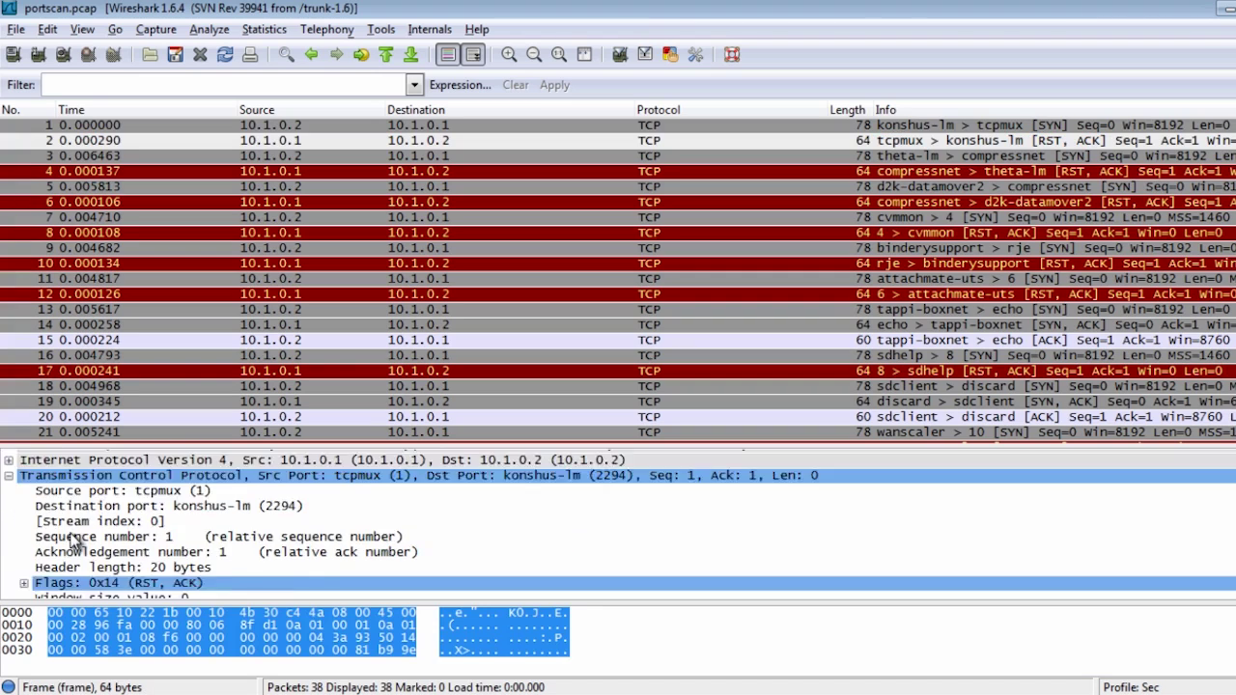
pyautogui.click(75, 543)
pyautogui.click(214, 579)
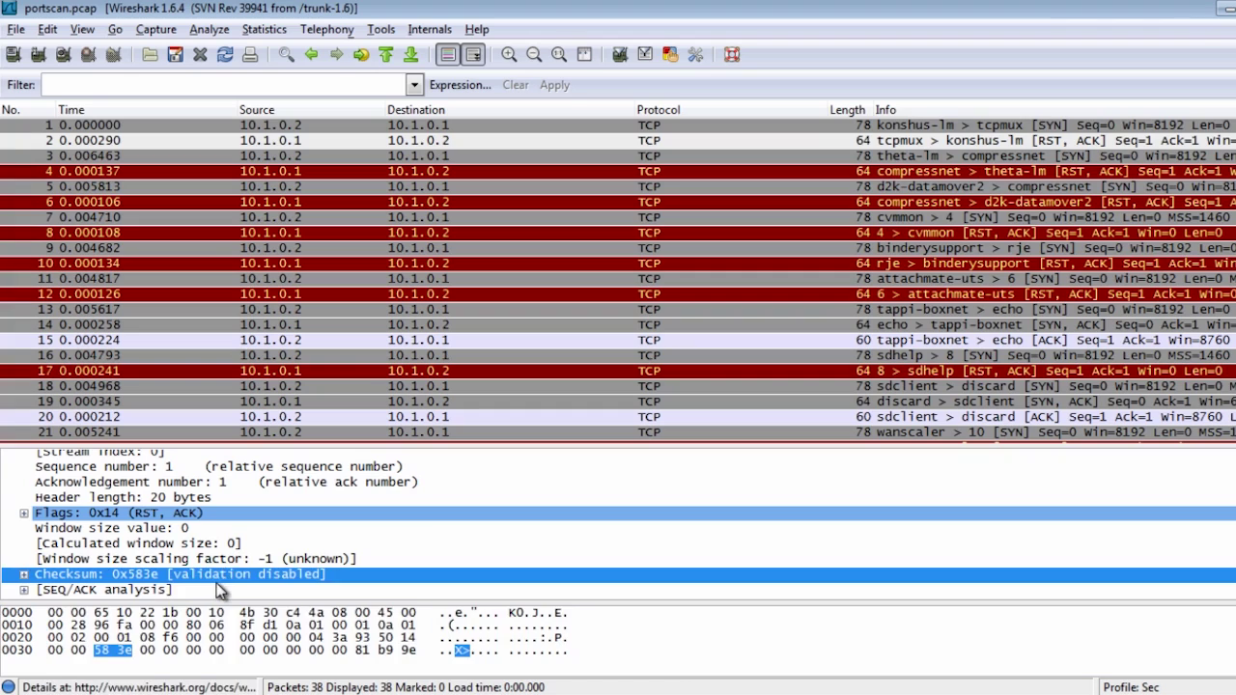
pyautogui.click(209, 517)
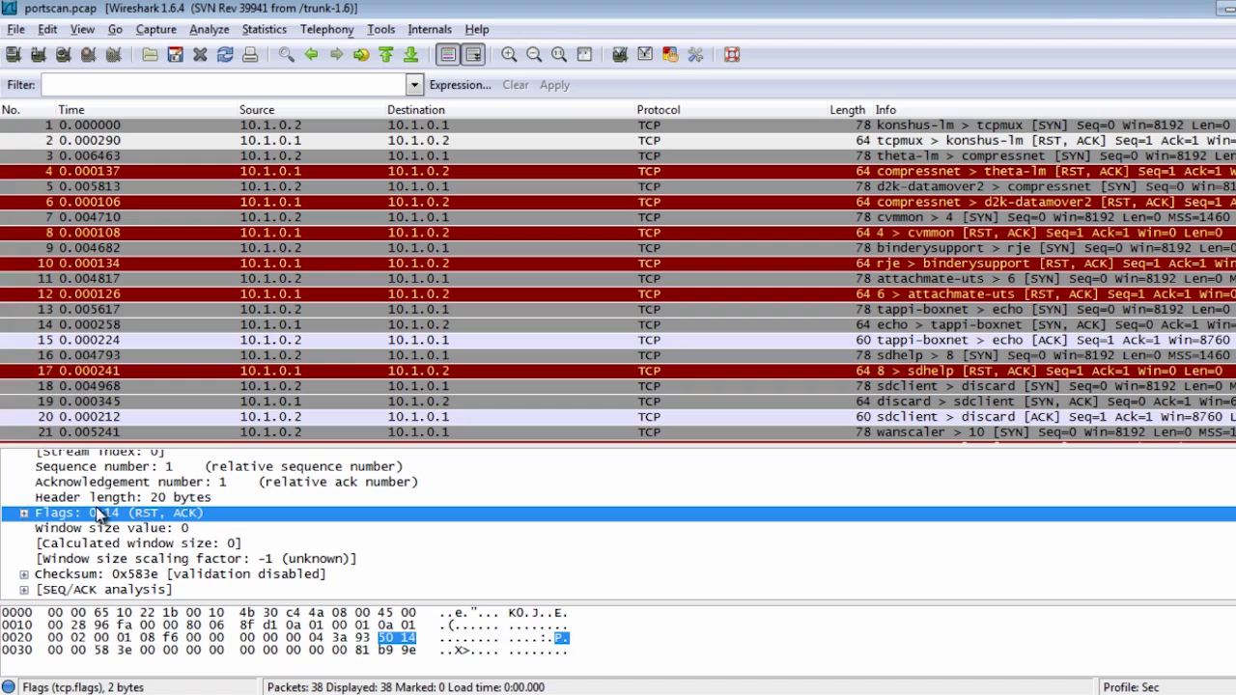
# - Collapse the Transmission Control Protocol section, check packet 3 and return to packet 2
pyautogui.scroll(1, 48, 487)
pyautogui.scroll(1, 48, 487)
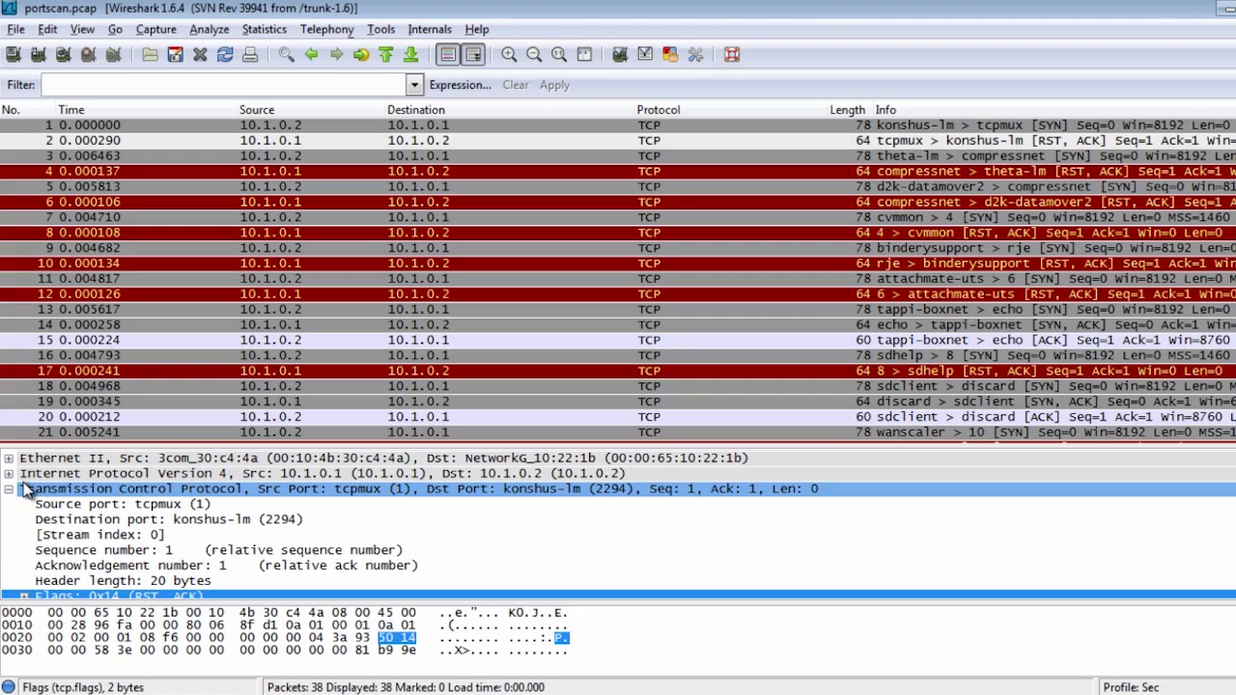
pyautogui.click(10, 490)
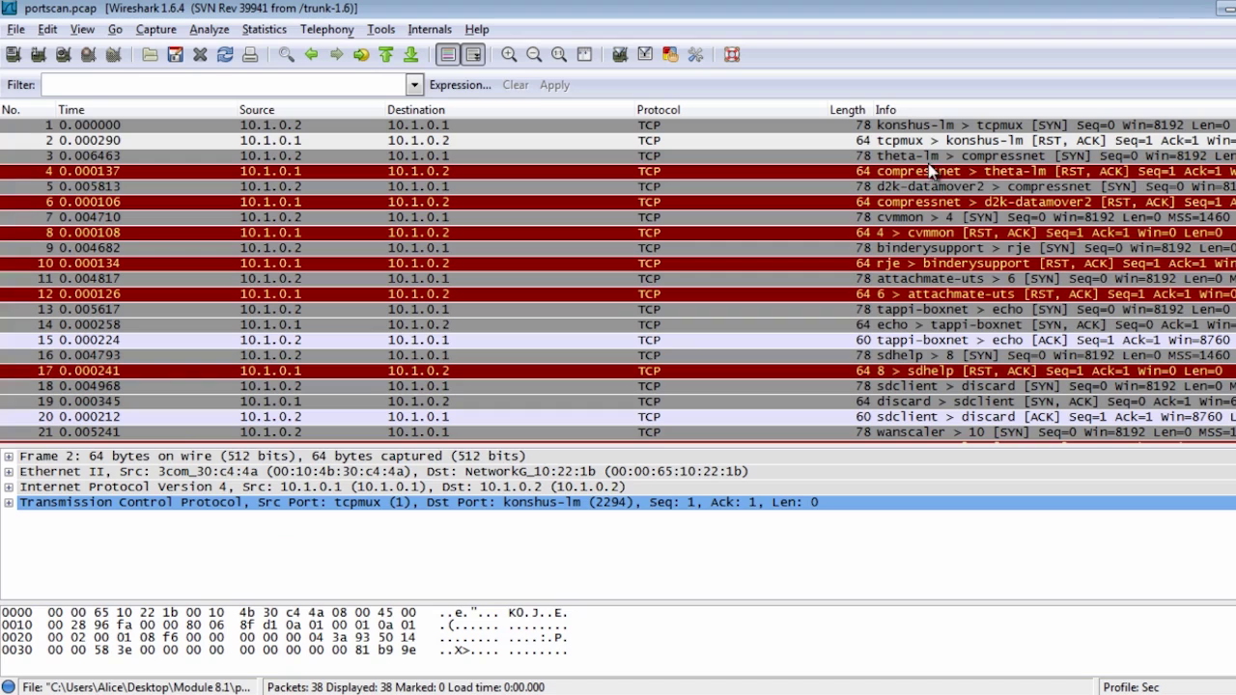
pyautogui.click(529, 154)
pyautogui.click(533, 143)
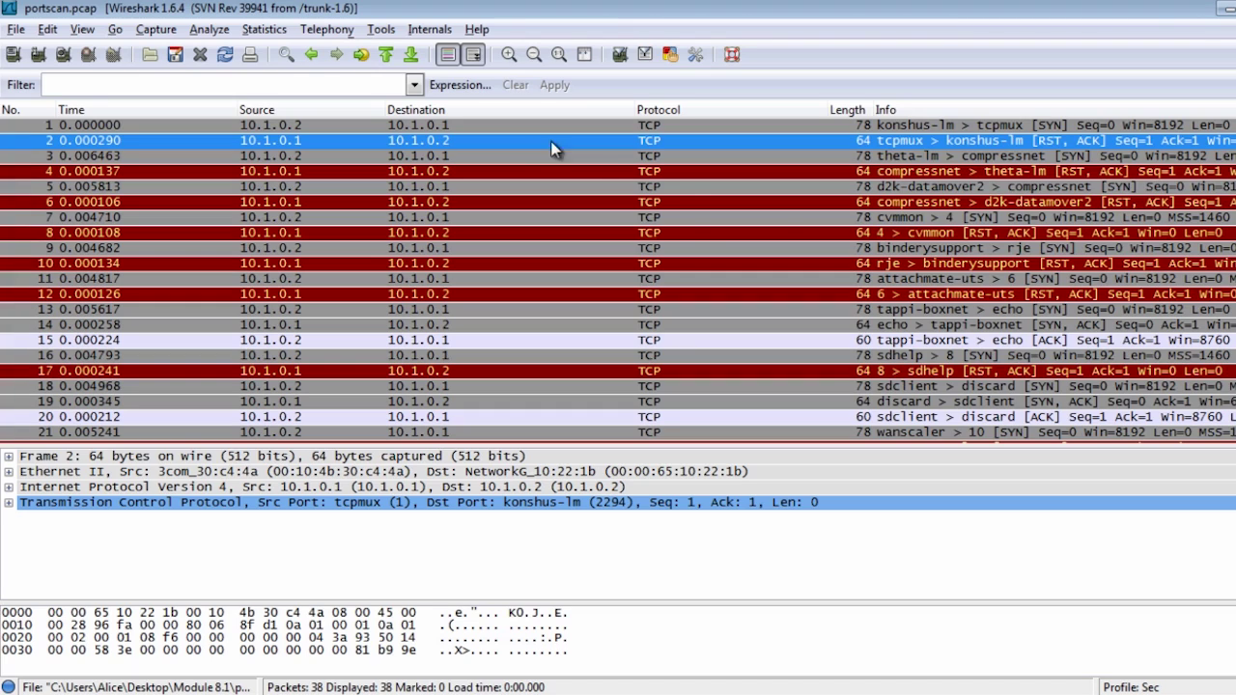
# - Compare the SYN probes and RST, ACK replies in packets 4 to 9 of the port scan
pyautogui.click(1102, 173)
pyautogui.click(1110, 203)
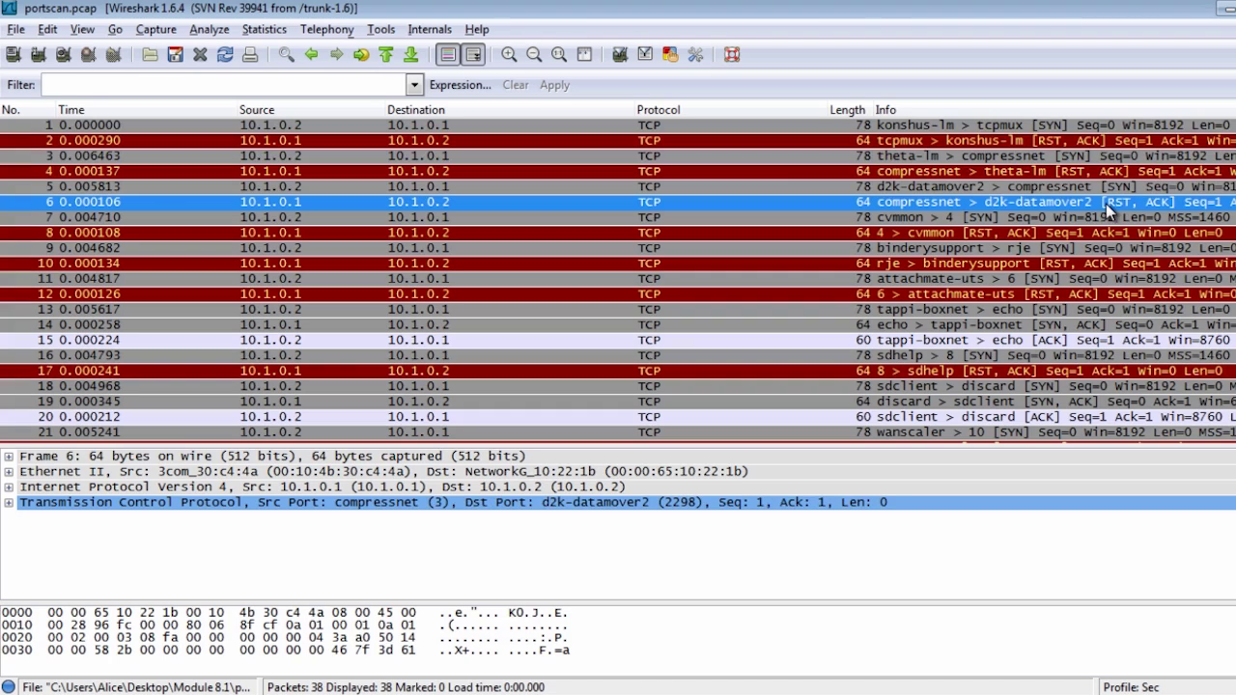
pyautogui.click(974, 189)
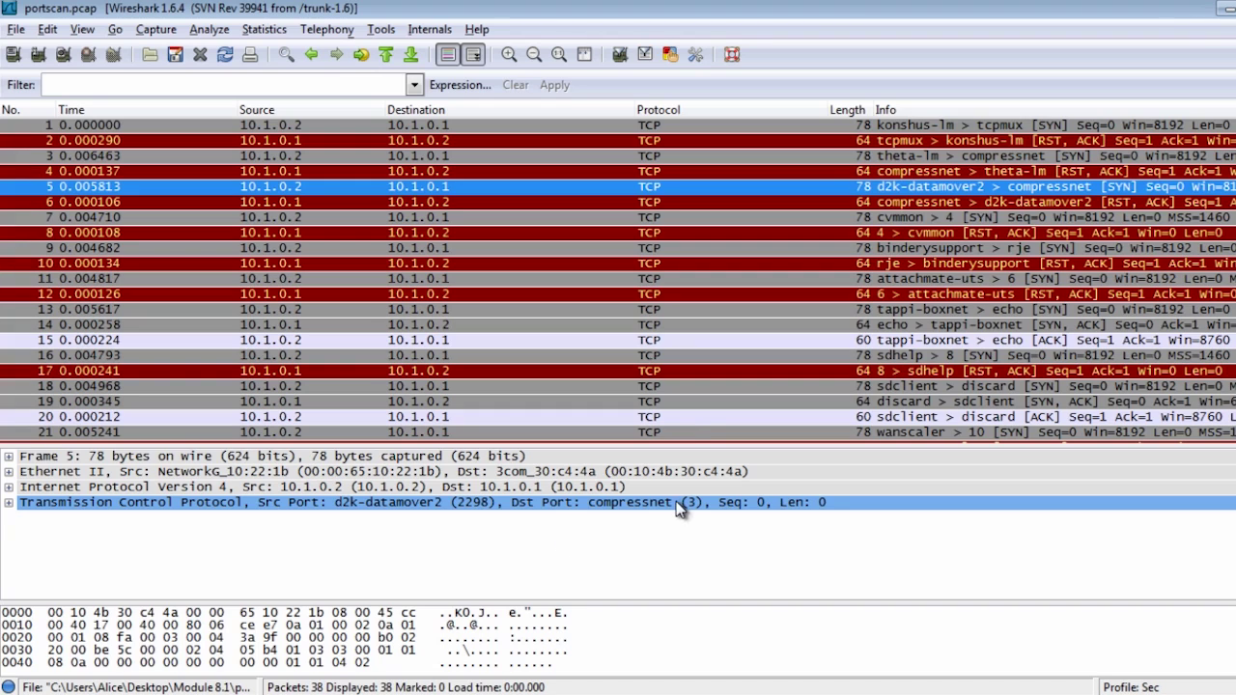
pyautogui.click(942, 204)
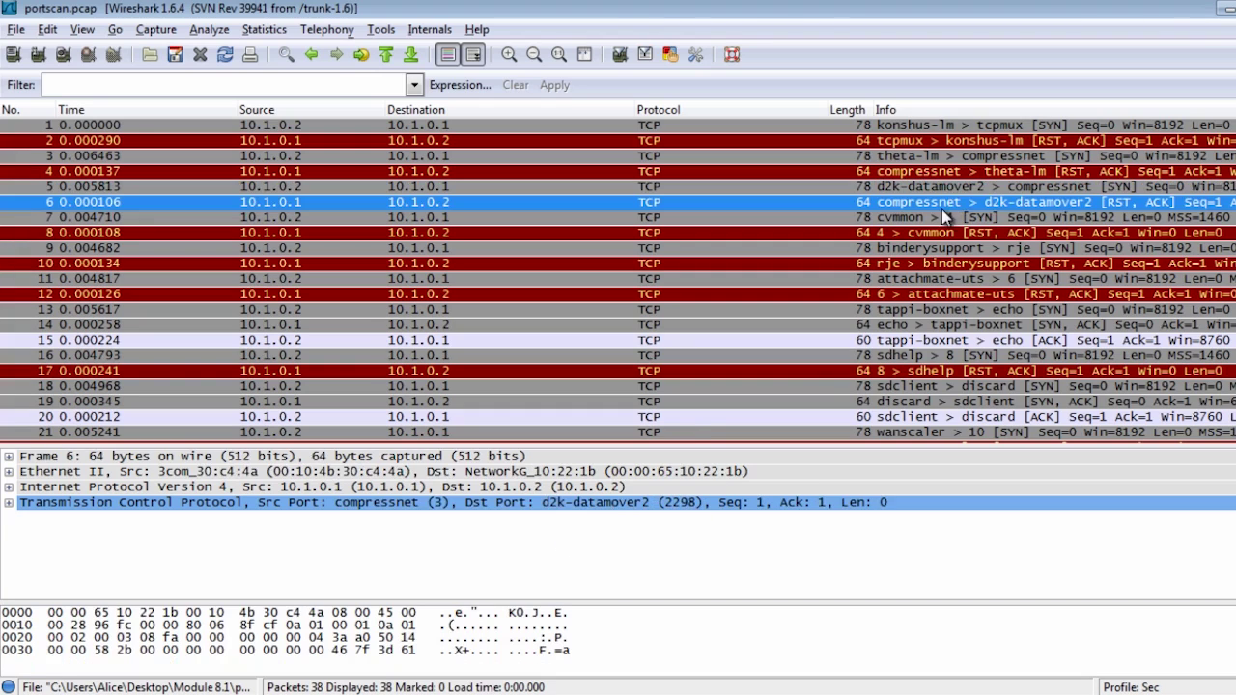
pyautogui.click(941, 216)
pyautogui.click(936, 235)
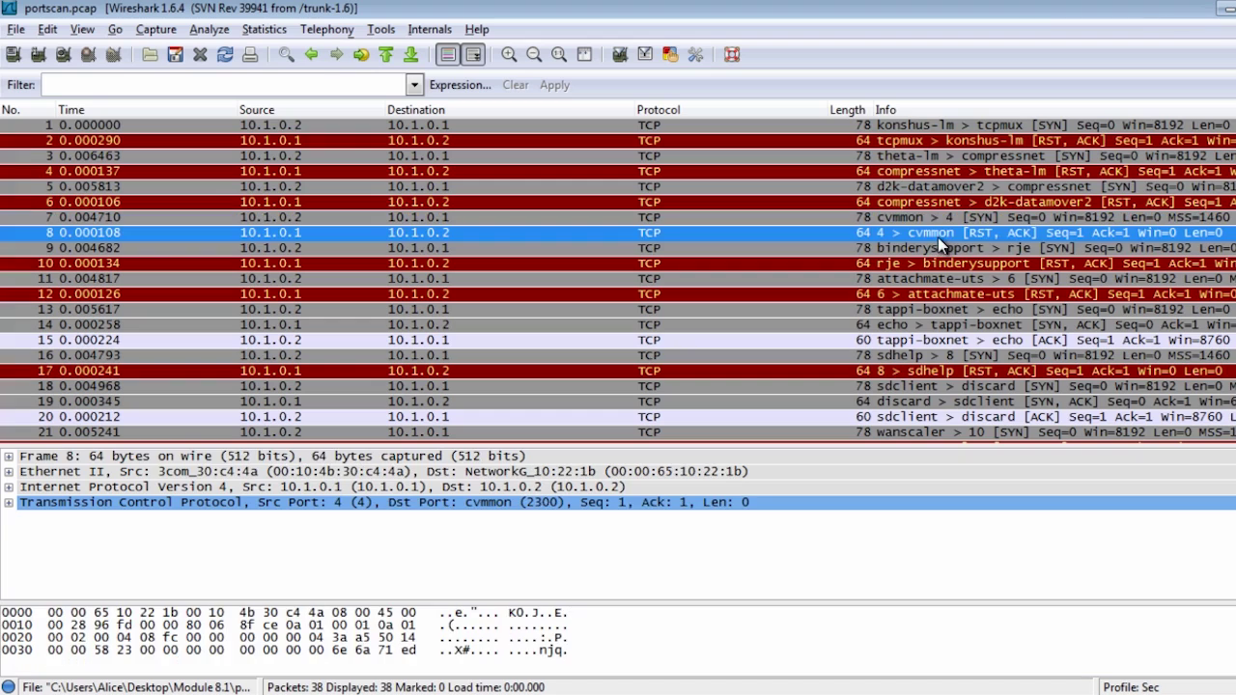
pyautogui.click(925, 251)
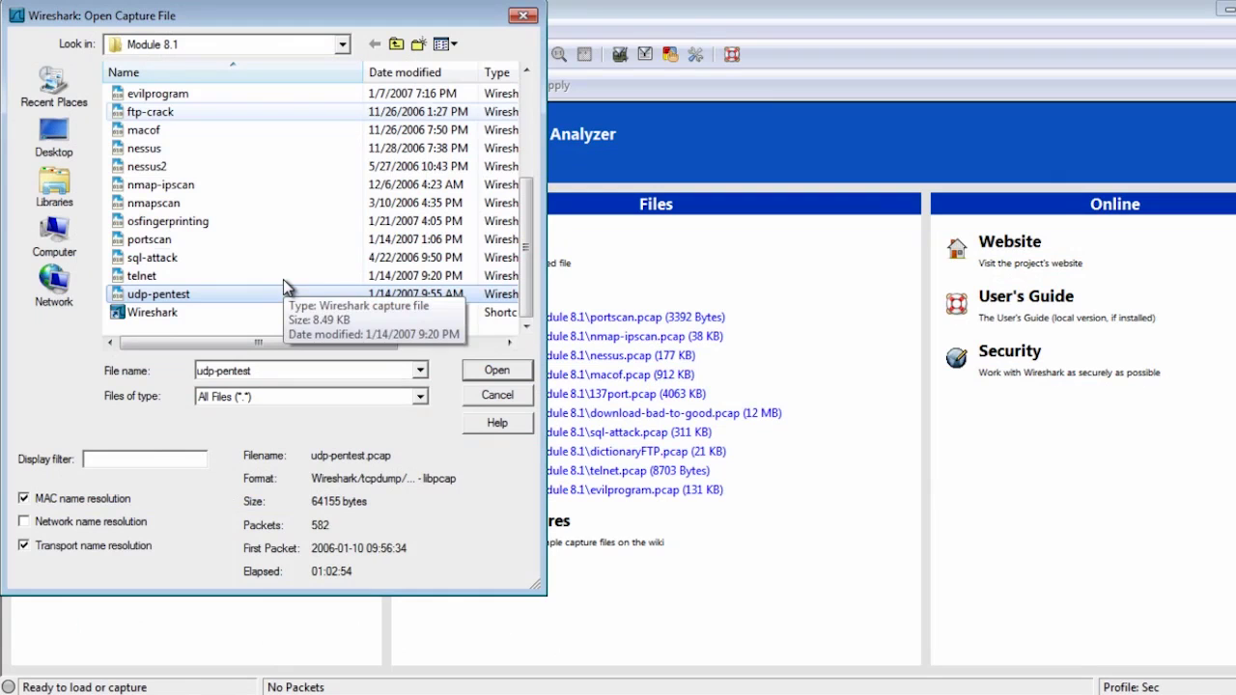
# - Open the udp-pentest capture and check the NTP, L2TP and Portmap probes in packets 13, 9 and 7
pyautogui.doubleClick(176, 296)
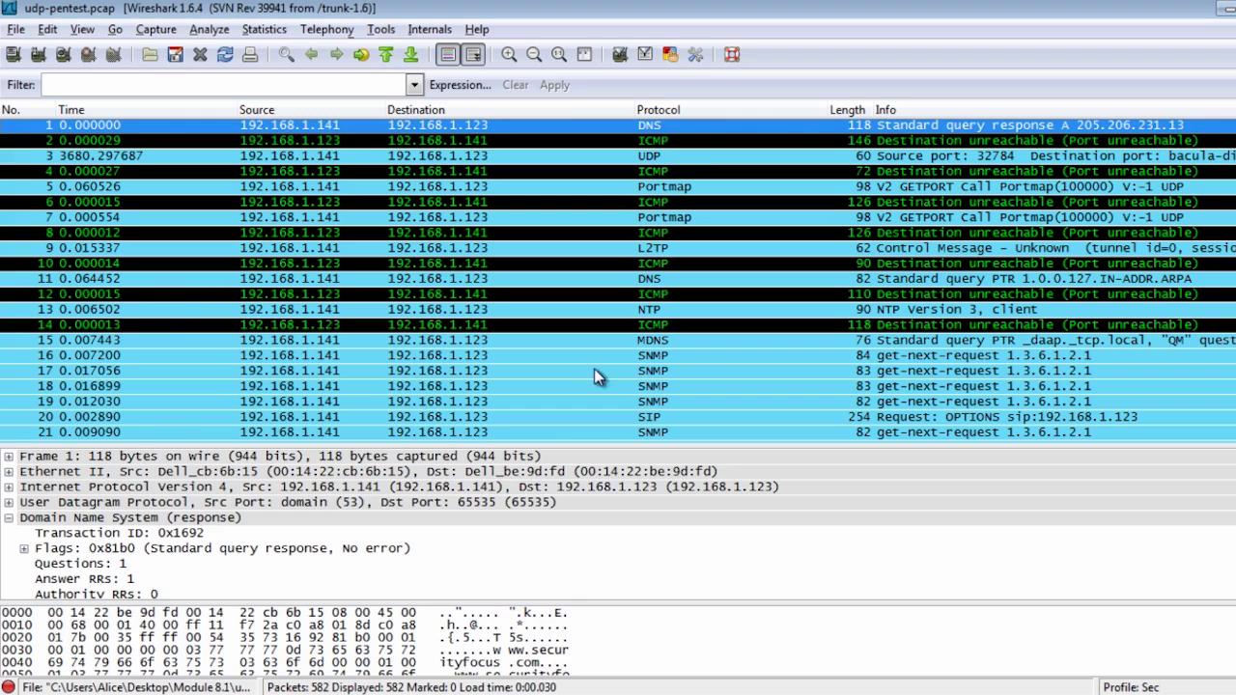
pyautogui.click(634, 312)
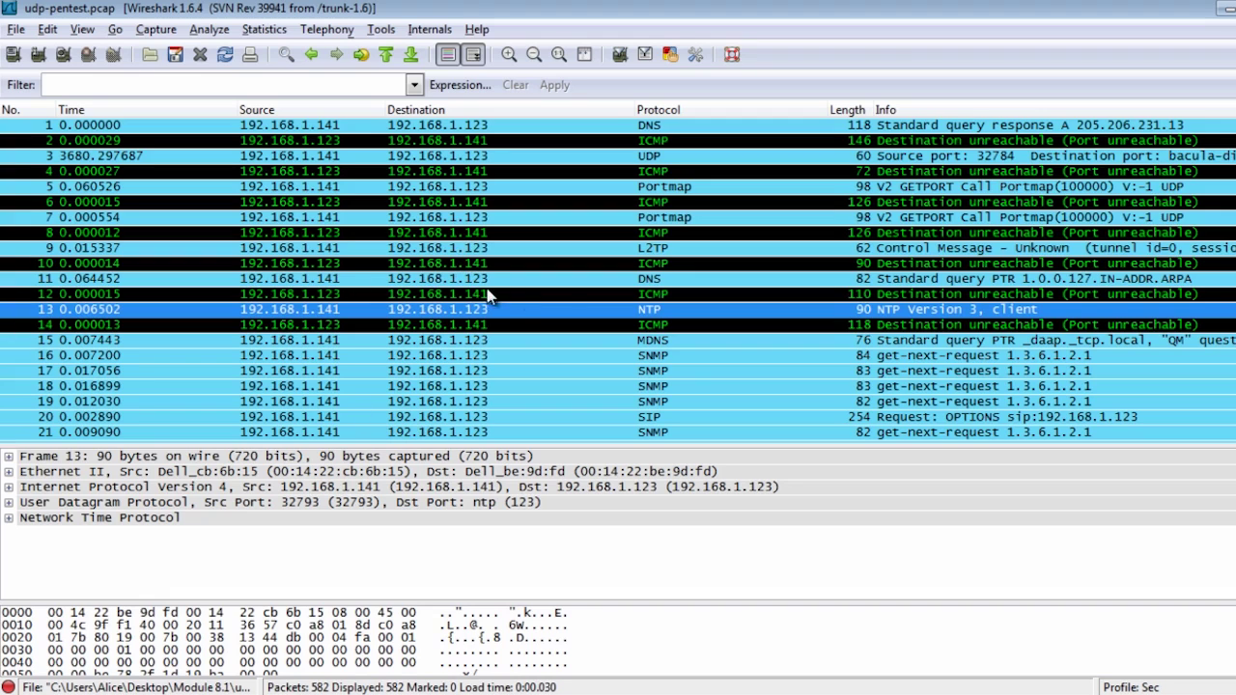
pyautogui.click(465, 251)
pyautogui.click(528, 223)
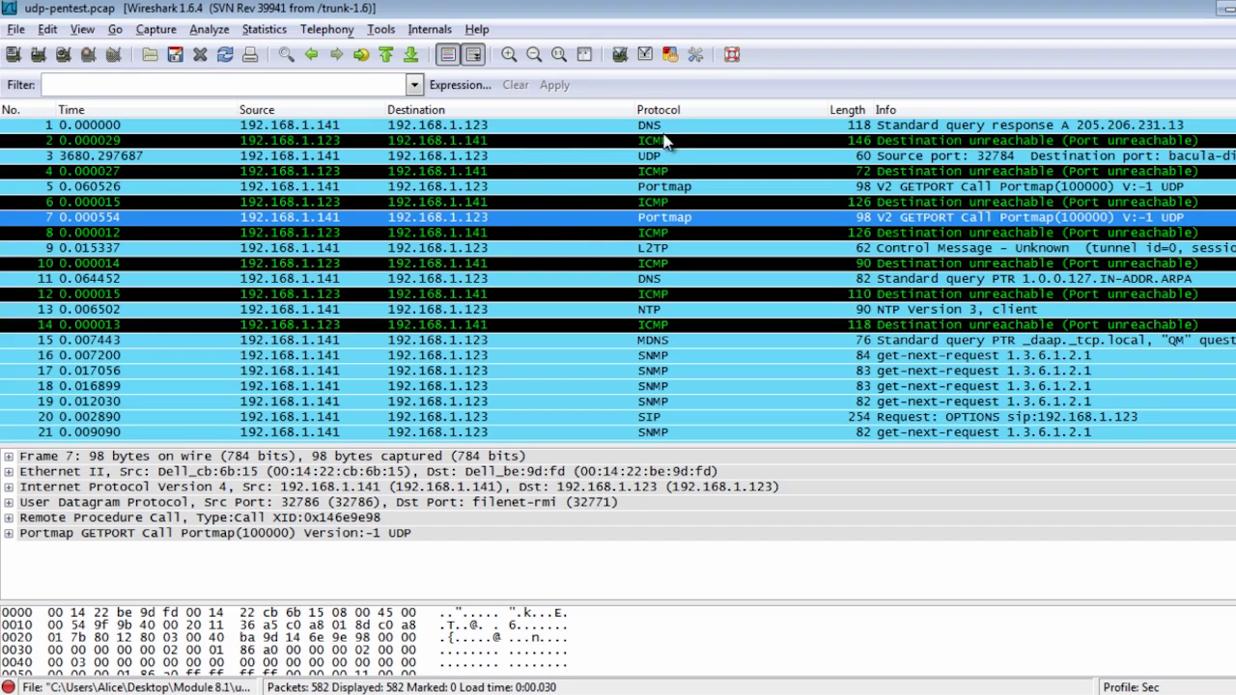
# - Check the ICMP reply in packet 2, and expand packet 4's Internet Control Message Protocol section
pyautogui.click(566, 141)
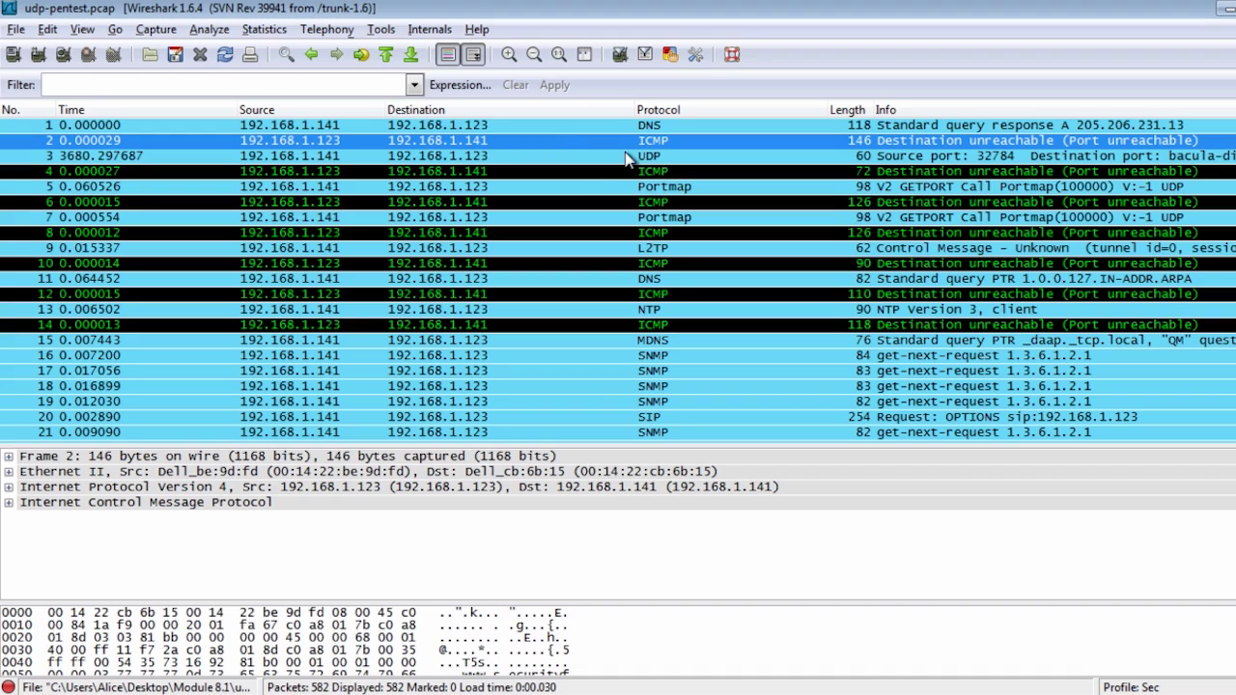
pyautogui.click(571, 173)
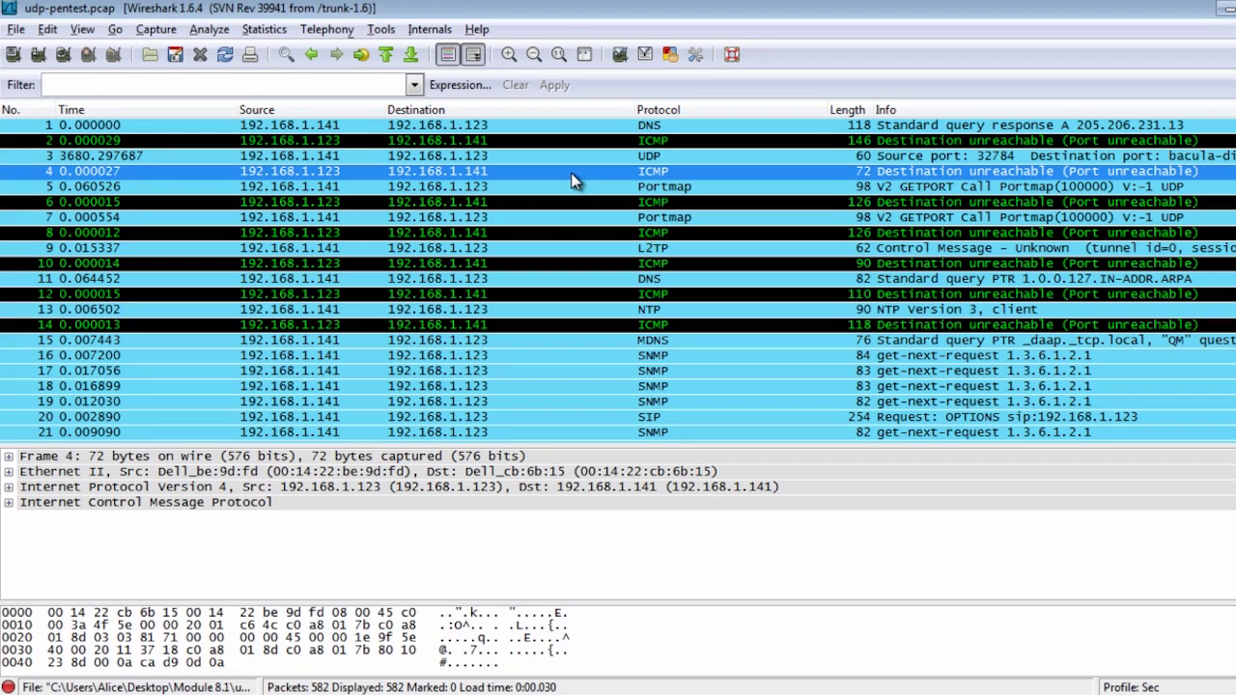
pyautogui.click(46, 503)
pyautogui.click(7, 504)
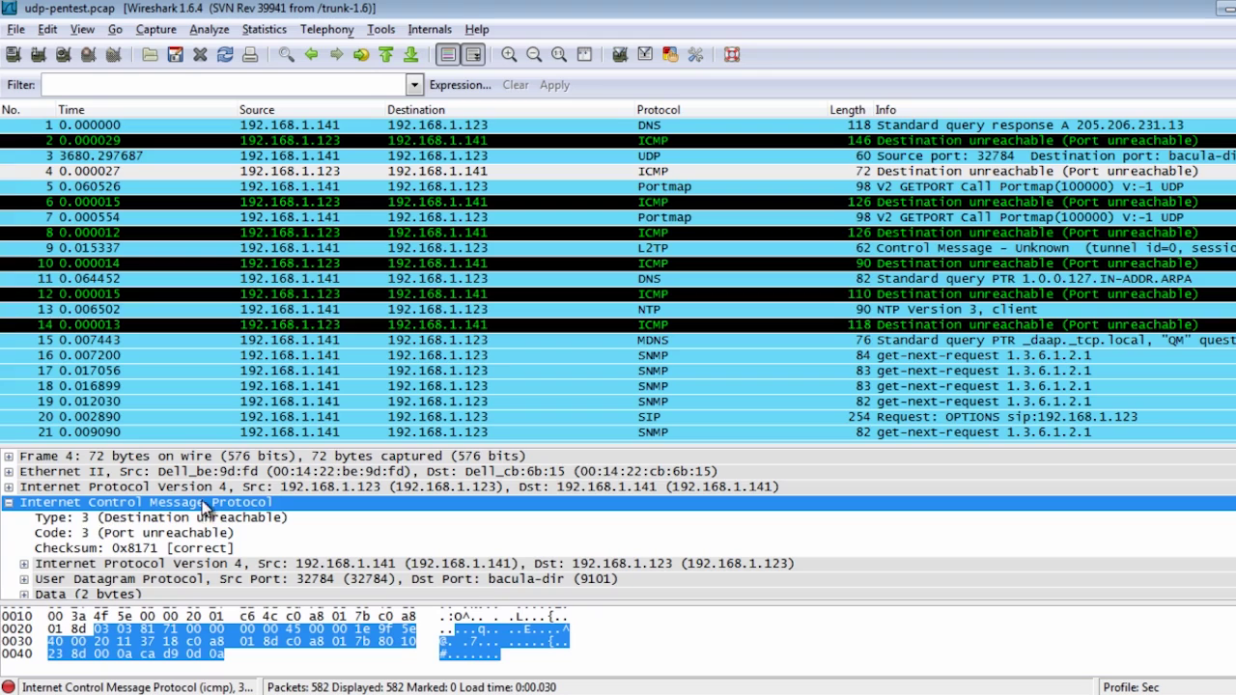
# - Enlarge the packet details pane and inspect the ICMP Checksum, Code and Type fields of packet 4
pyautogui.moveTo(328, 445); pyautogui.dragTo(275, 274)
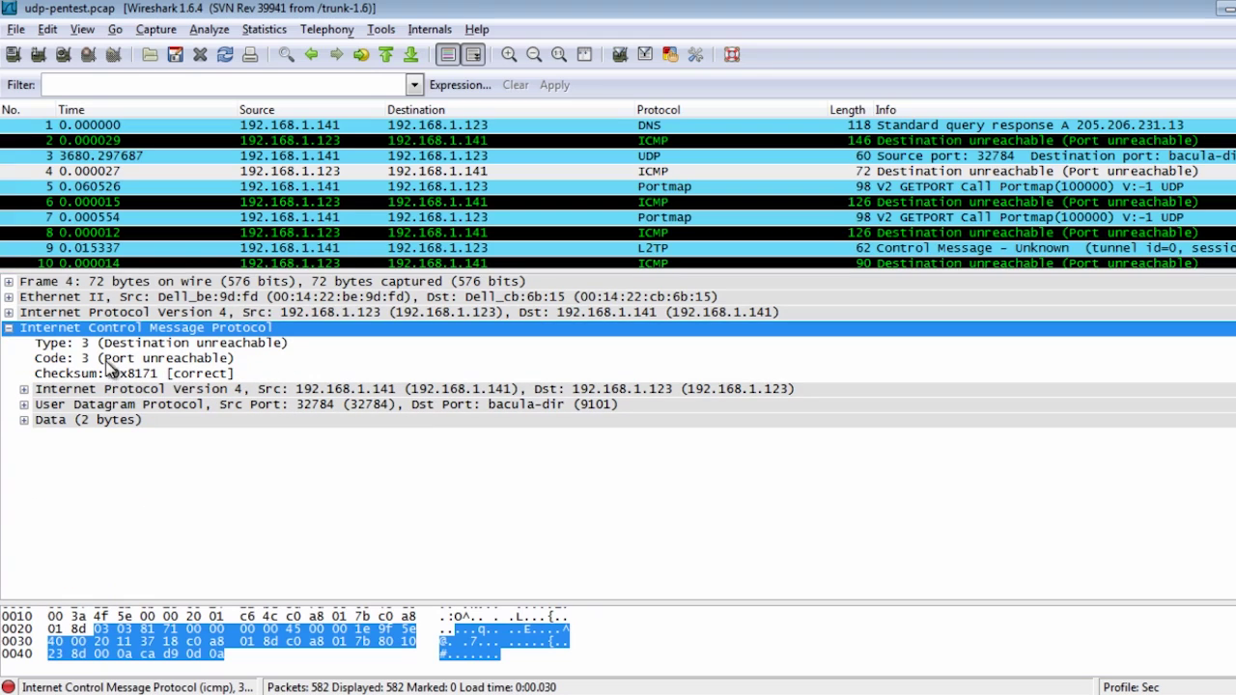
pyautogui.click(167, 372)
pyautogui.click(178, 358)
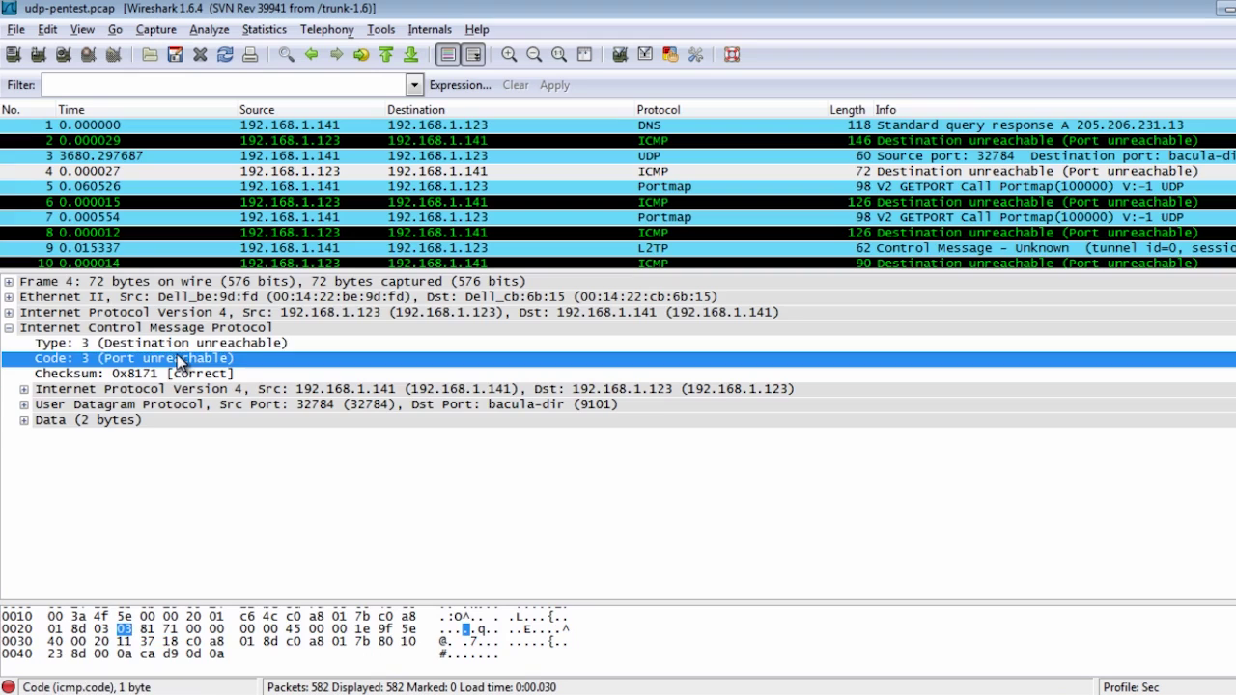
pyautogui.click(186, 344)
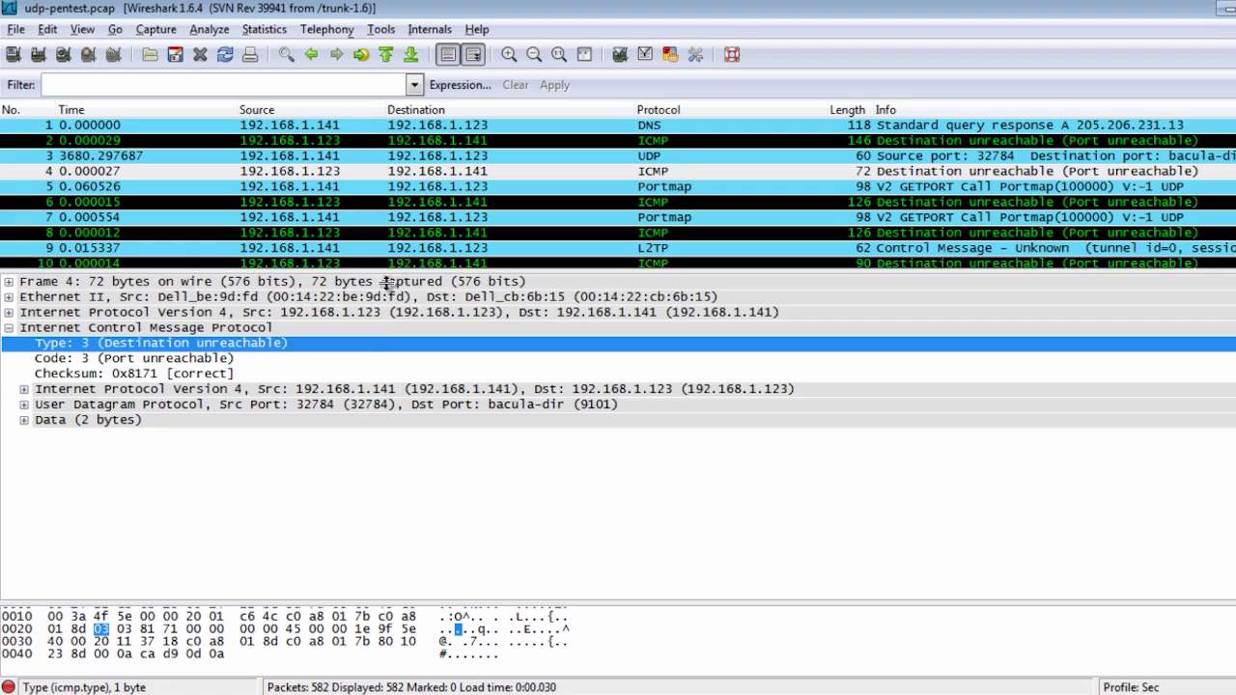
# - Enlarge the packet list and examine the Portmap probe in packet 5 and the ICMP replies in packets 6 to 14, then skim the remaining packets
pyautogui.moveTo(391, 275); pyautogui.dragTo(396, 490)
pyautogui.click(637, 204)
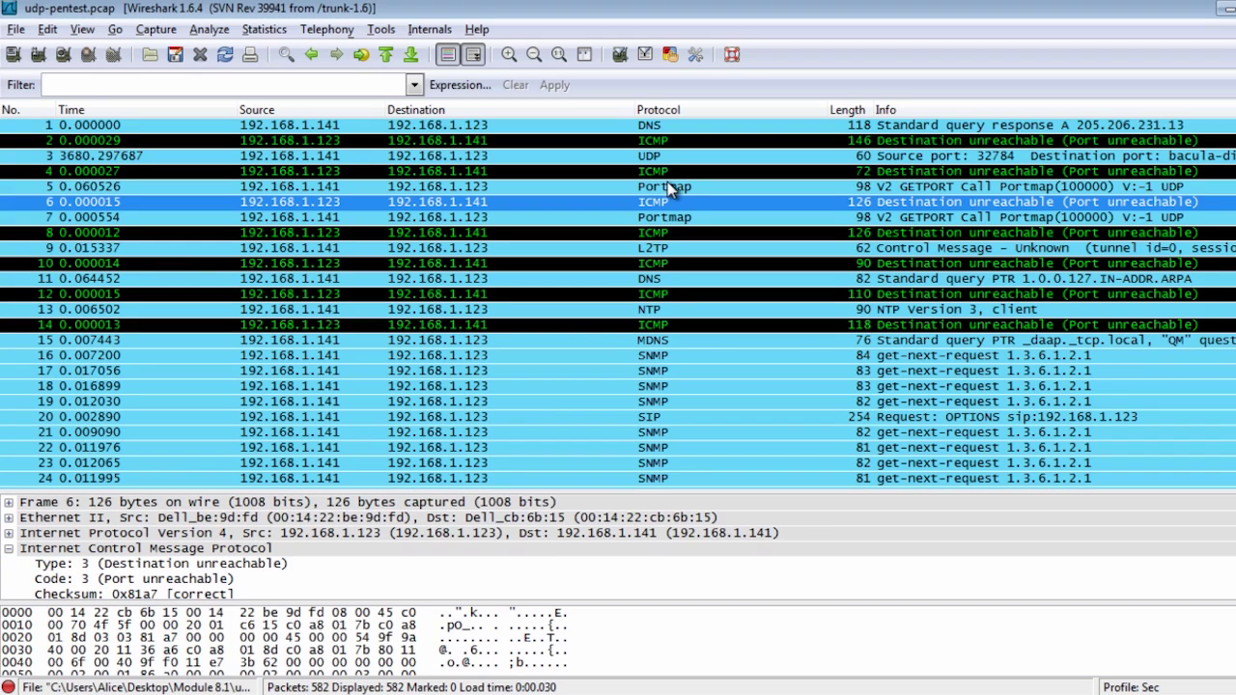
pyautogui.click(667, 183)
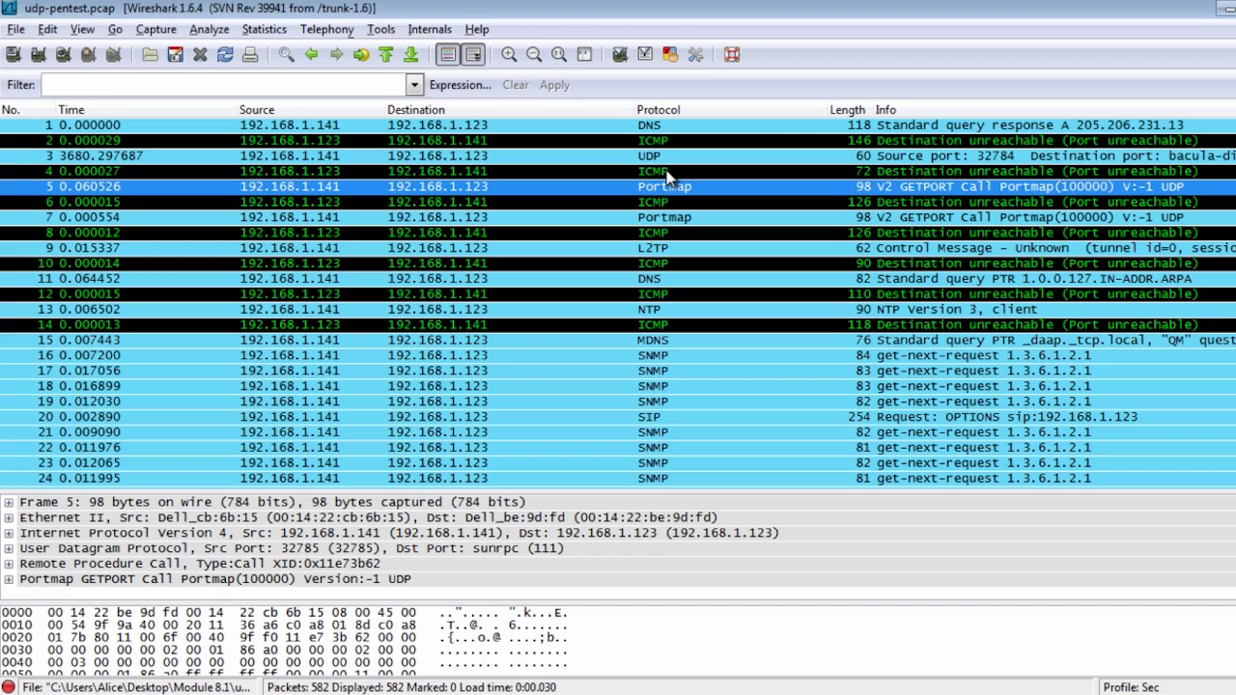
pyautogui.click(681, 237)
pyautogui.click(683, 268)
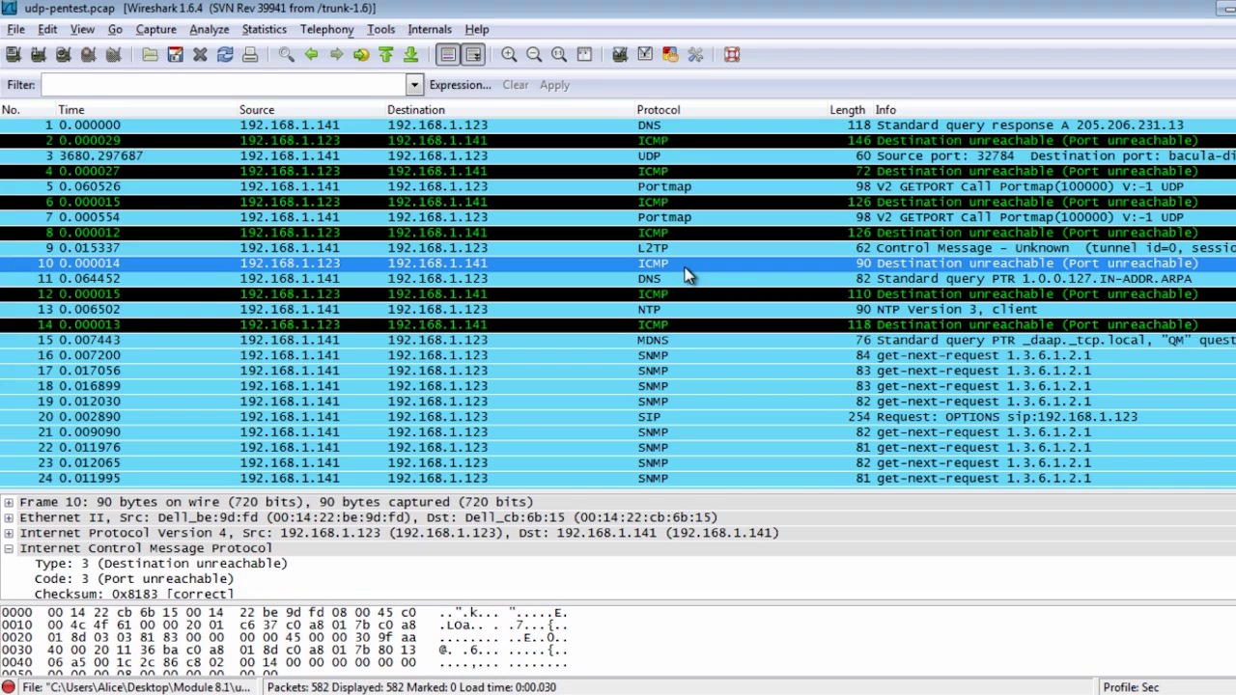
pyautogui.click(683, 296)
pyautogui.click(695, 325)
pyautogui.scroll(-12, 697, 329)
pyautogui.scroll(-5, 697, 330)
pyautogui.scroll(11, 697, 331)
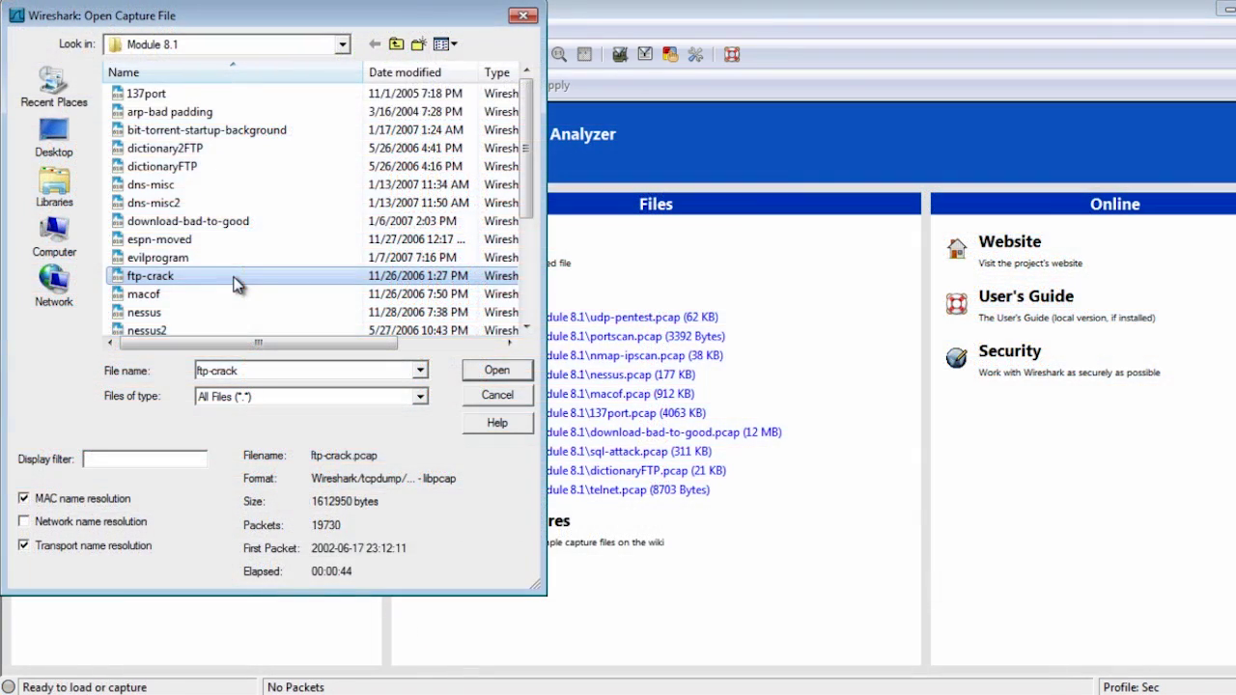
# - Open the osfingerprinting capture and narrow the Protocol column to make room for the Info column
pyautogui.scroll(-3, 239, 284)
pyautogui.press('o')
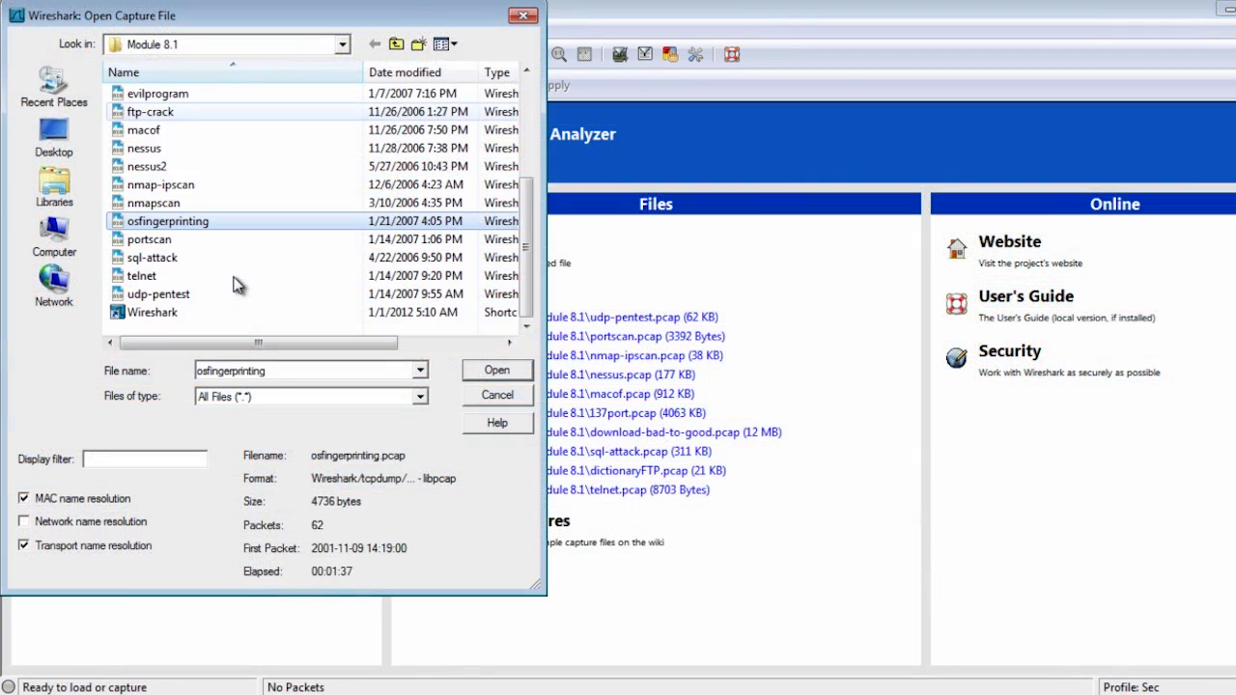
pyautogui.doubleClick(166, 222)
pyautogui.click(259, 220)
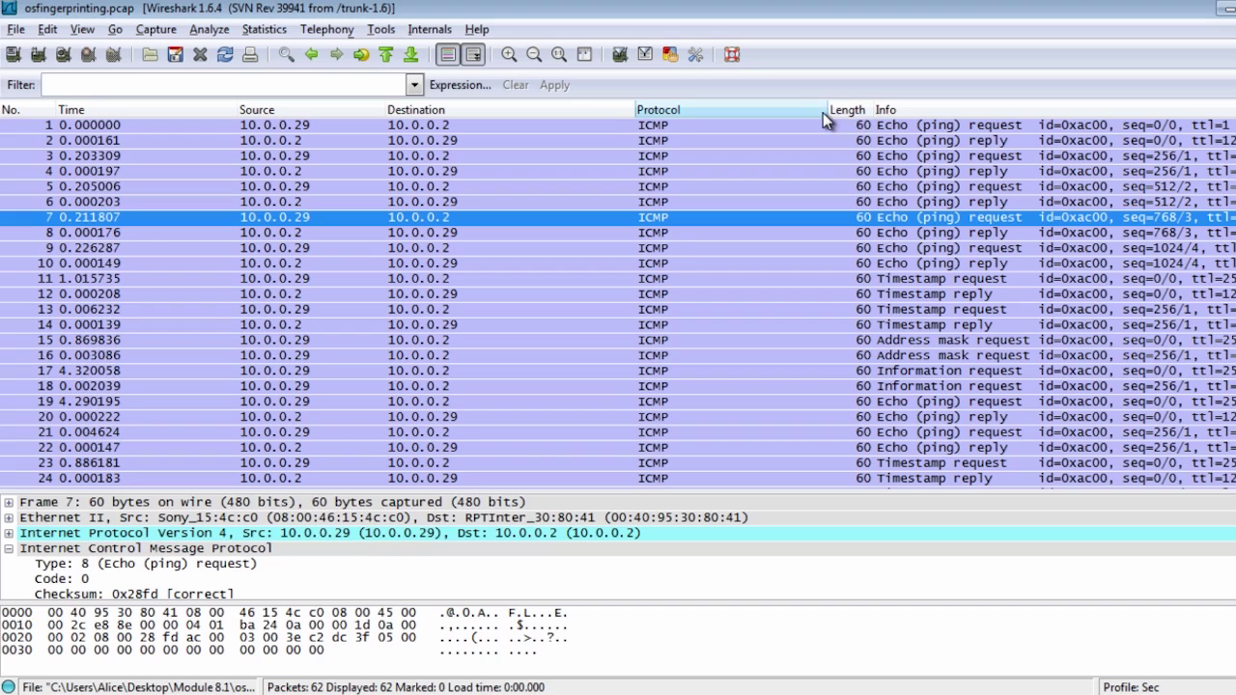
pyautogui.moveTo(827, 109); pyautogui.dragTo(702, 110)
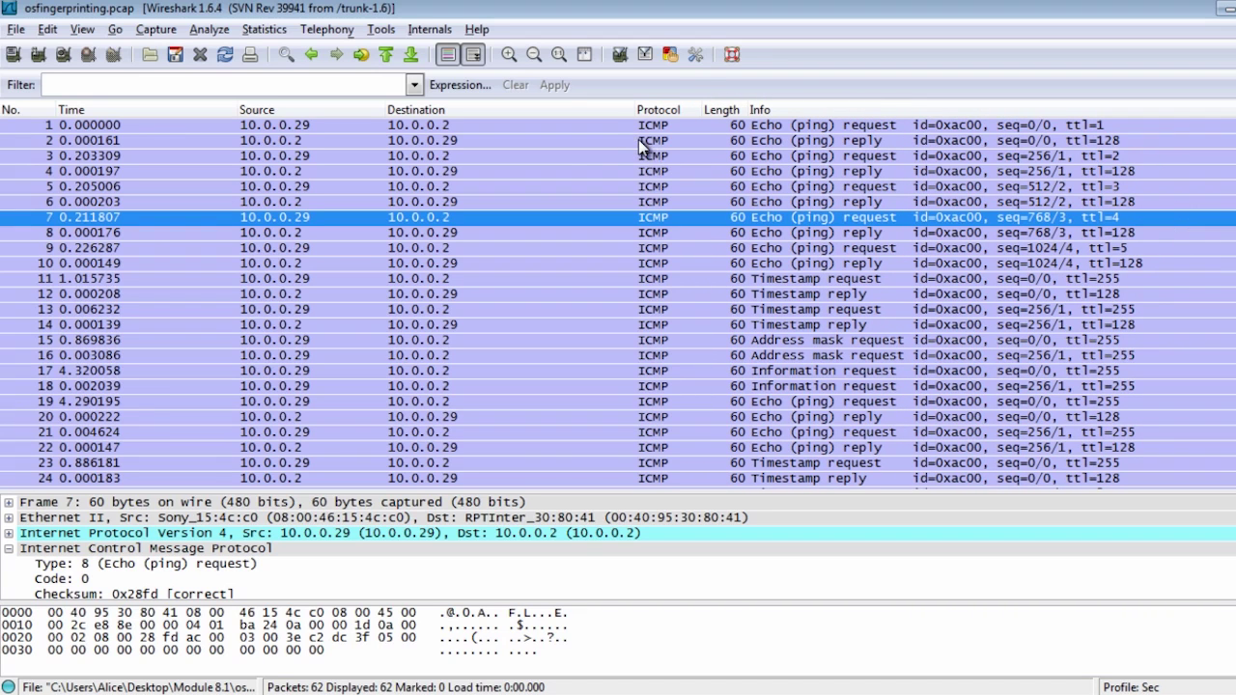
# - Check the timestamp reply in packet 12 and the echo requests and replies in packets 1 to 4
pyautogui.click(289, 295)
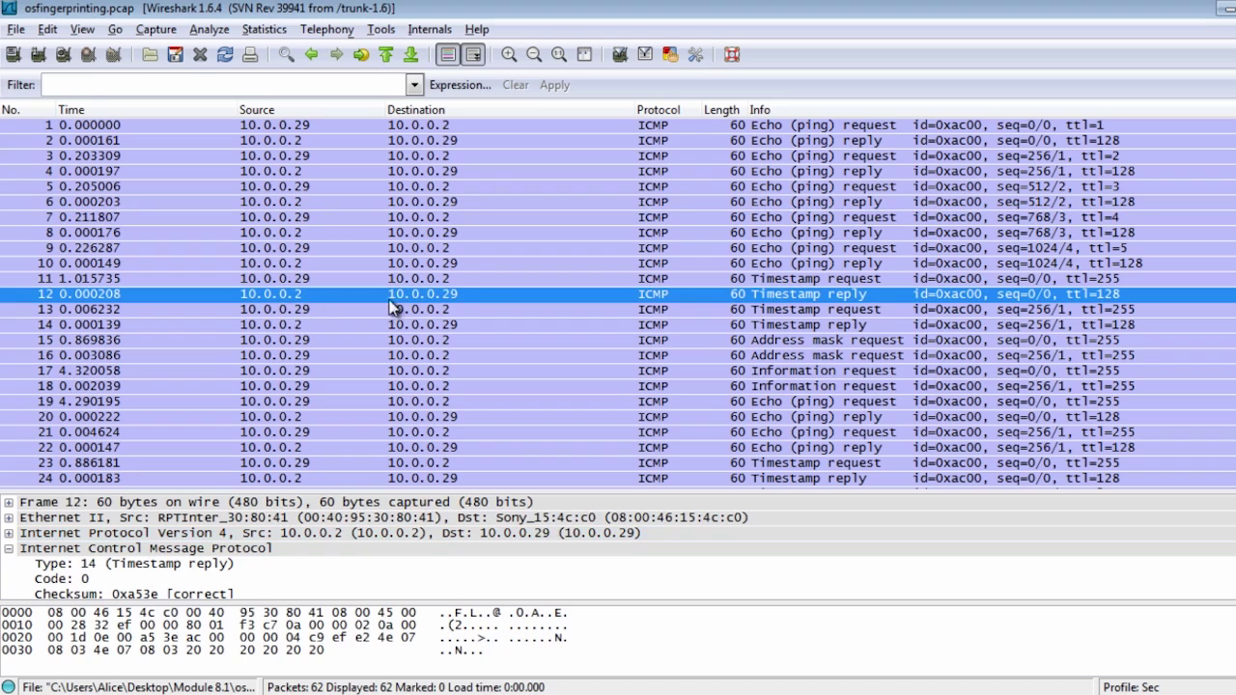
pyautogui.click(249, 126)
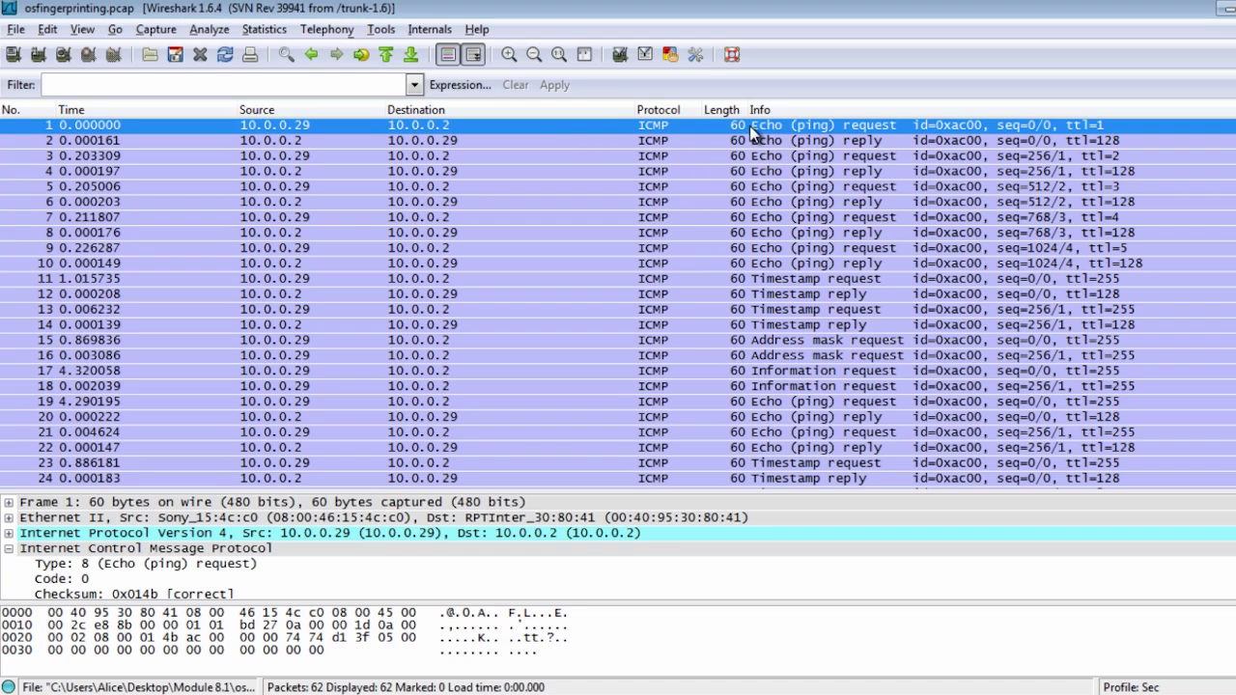
pyautogui.click(877, 144)
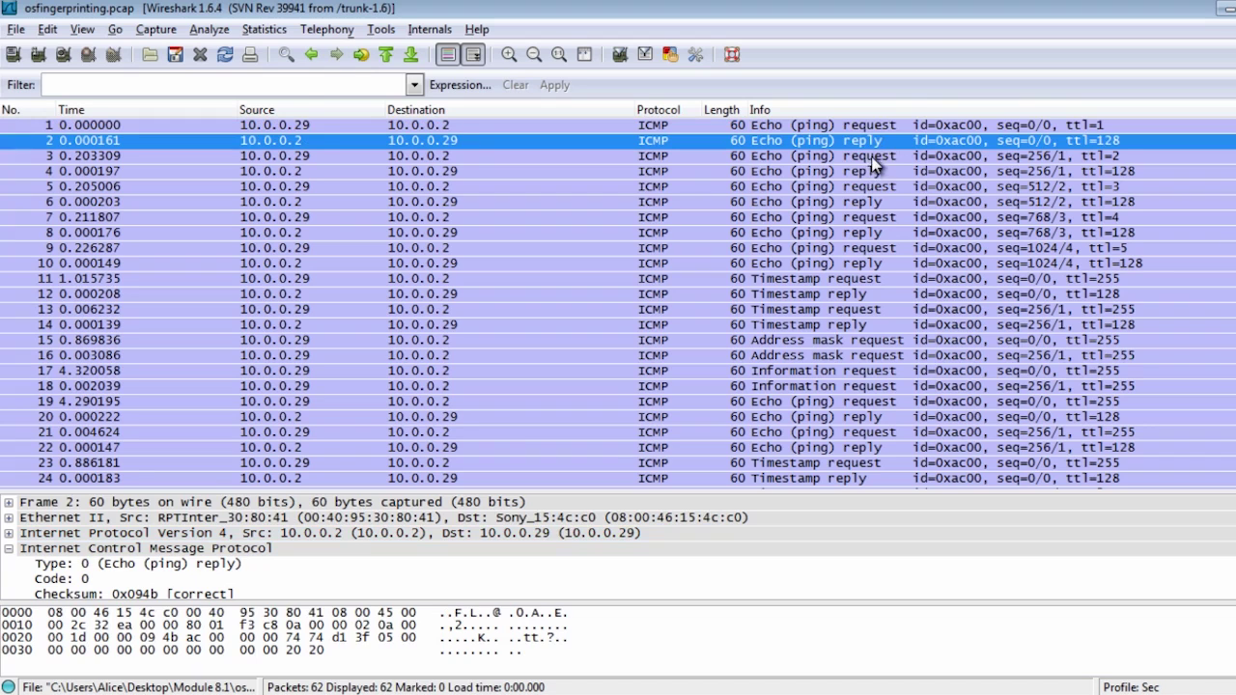
pyautogui.click(872, 157)
pyautogui.click(879, 173)
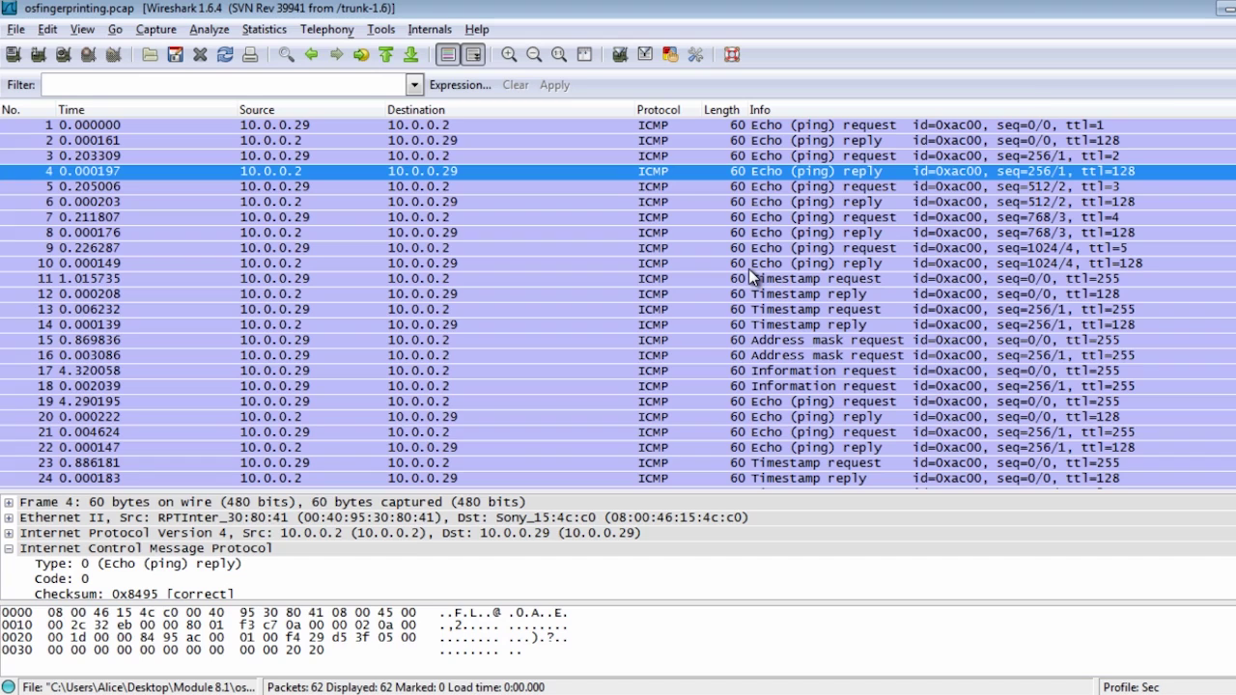
# - Enlarge the packet details pane and examine the timestamp request in packet 11 and the timestamp replies in packets 12 and 14
pyautogui.click(786, 279)
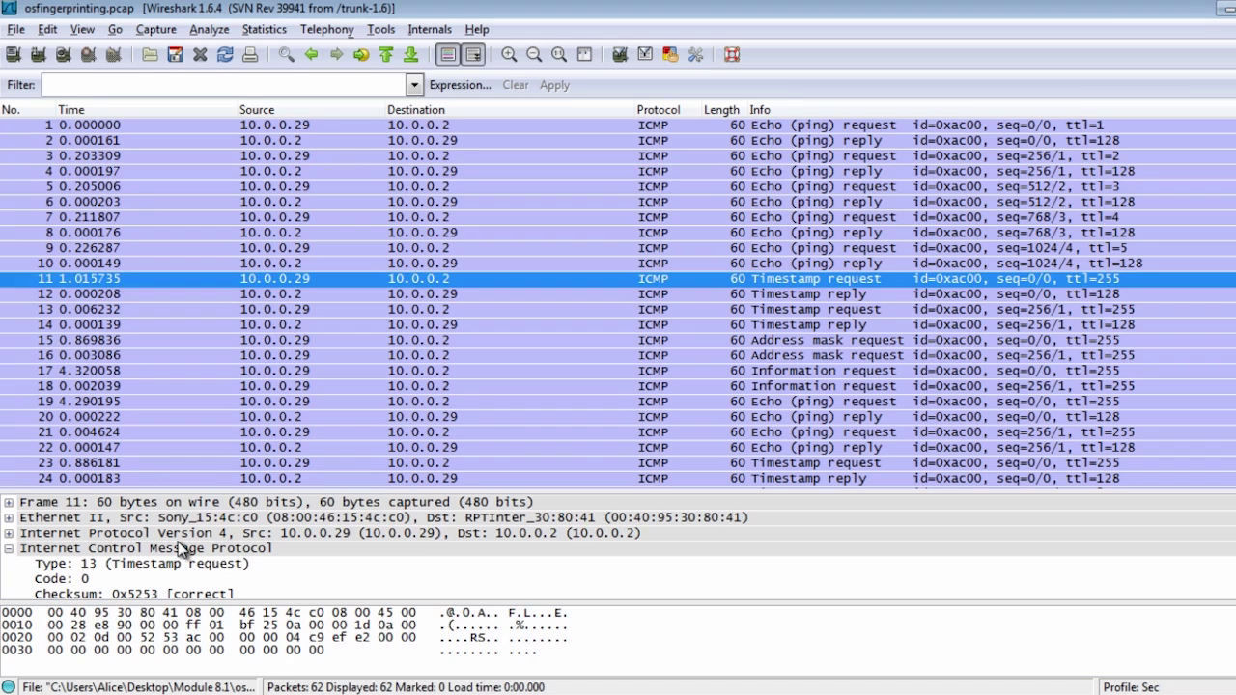
pyautogui.moveTo(277, 491); pyautogui.dragTo(287, 380)
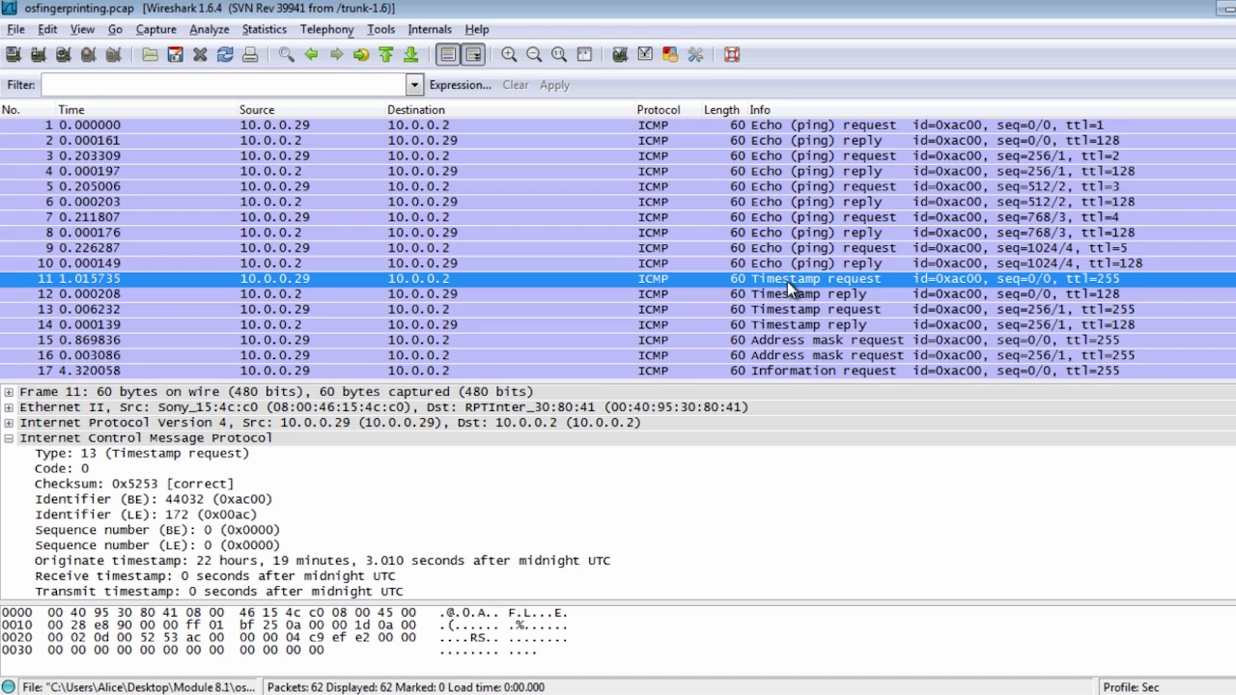
pyautogui.scroll(-1, 786, 281)
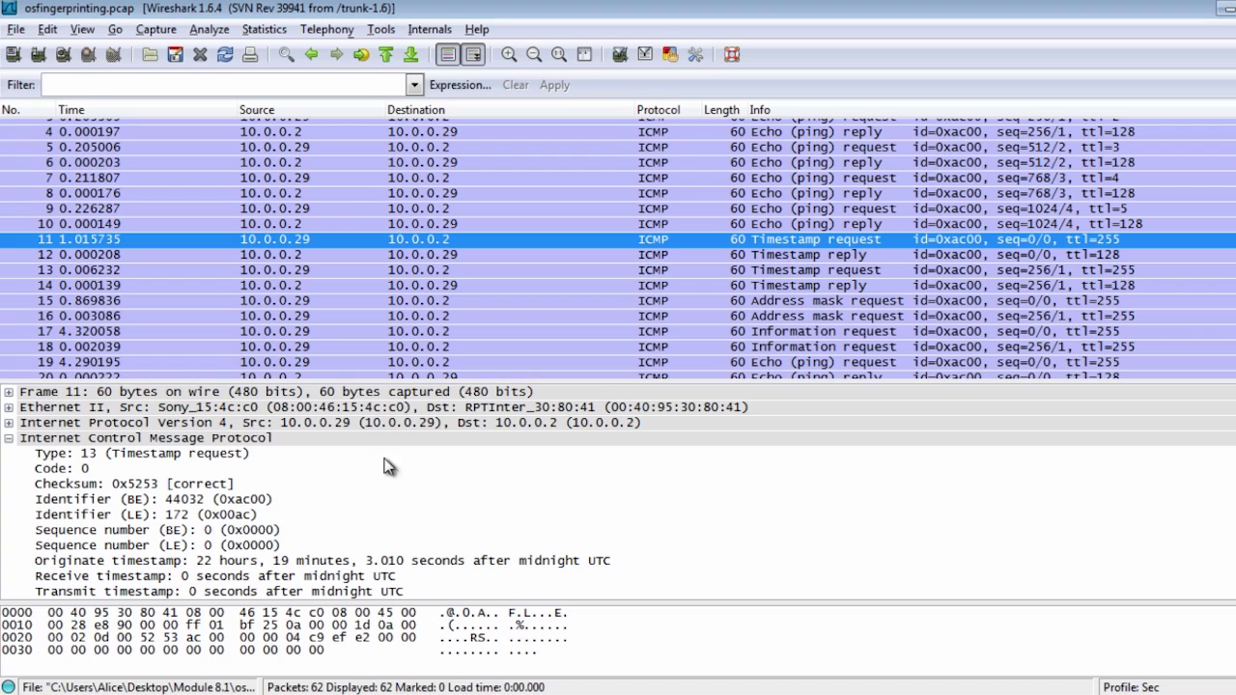
pyautogui.click(849, 257)
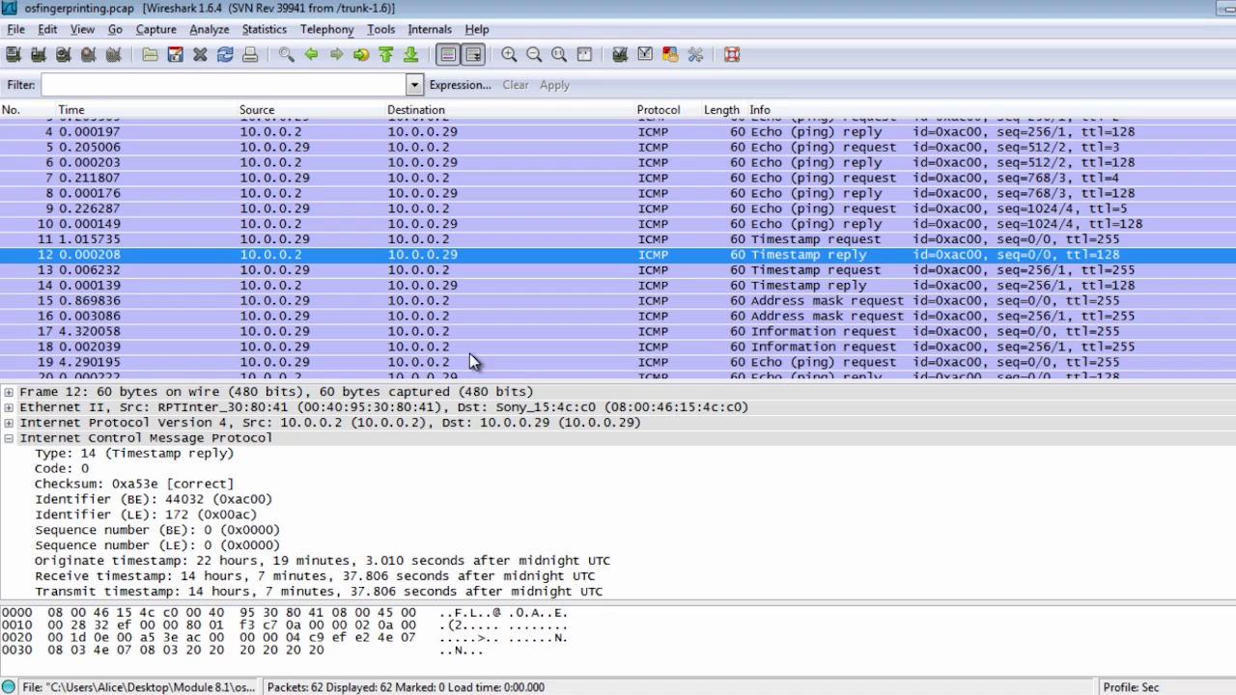
pyautogui.click(866, 286)
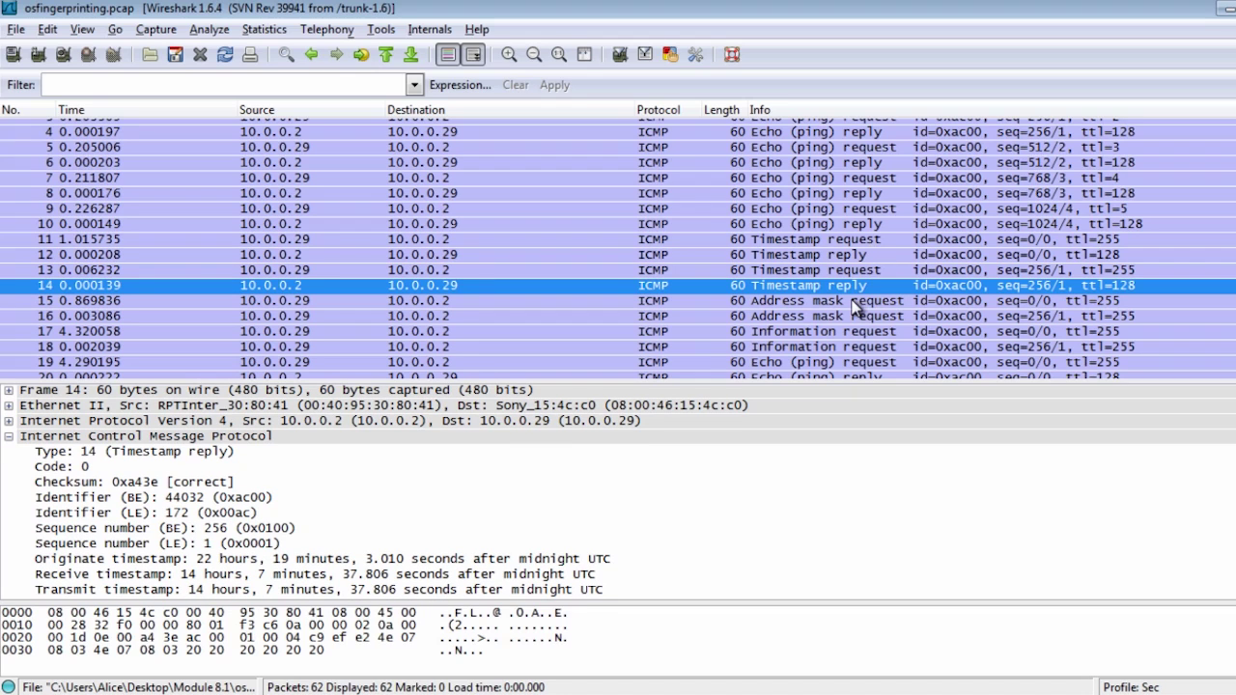
# - Examine the address mask requests in packets 15 and 16, including packet 16's Address mask field
pyautogui.click(853, 302)
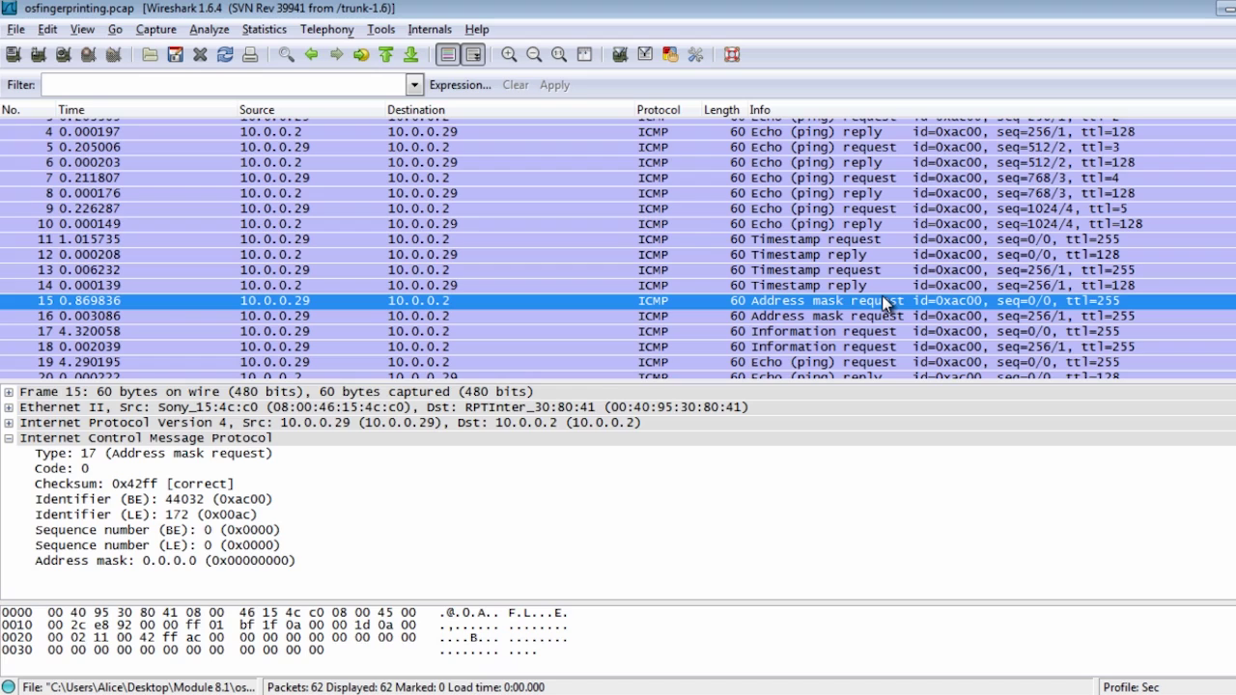
pyautogui.click(883, 318)
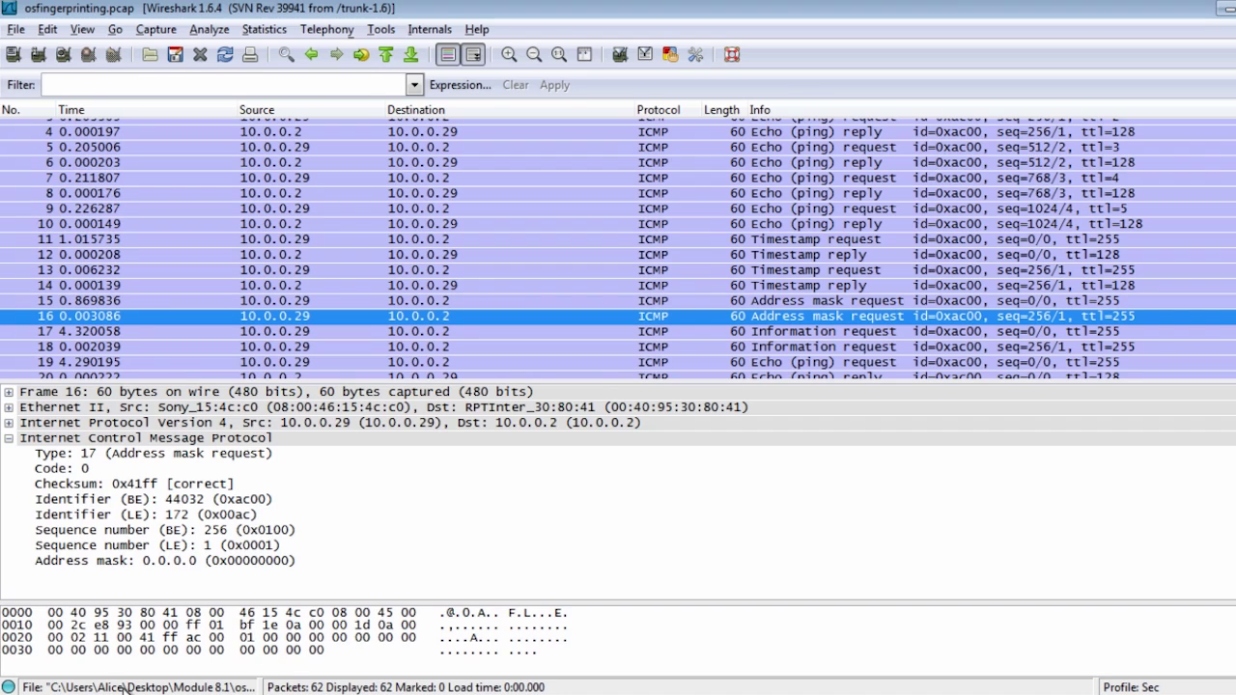
pyautogui.click(146, 563)
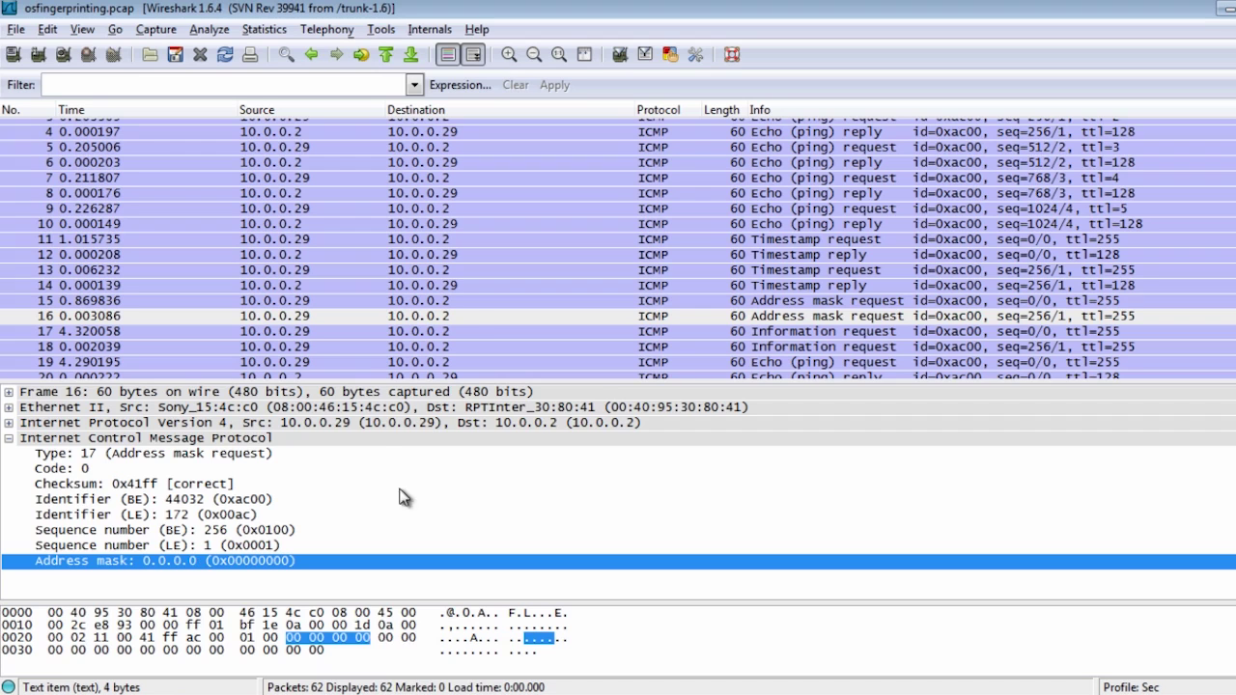
pyautogui.scroll(-4, 471, 323)
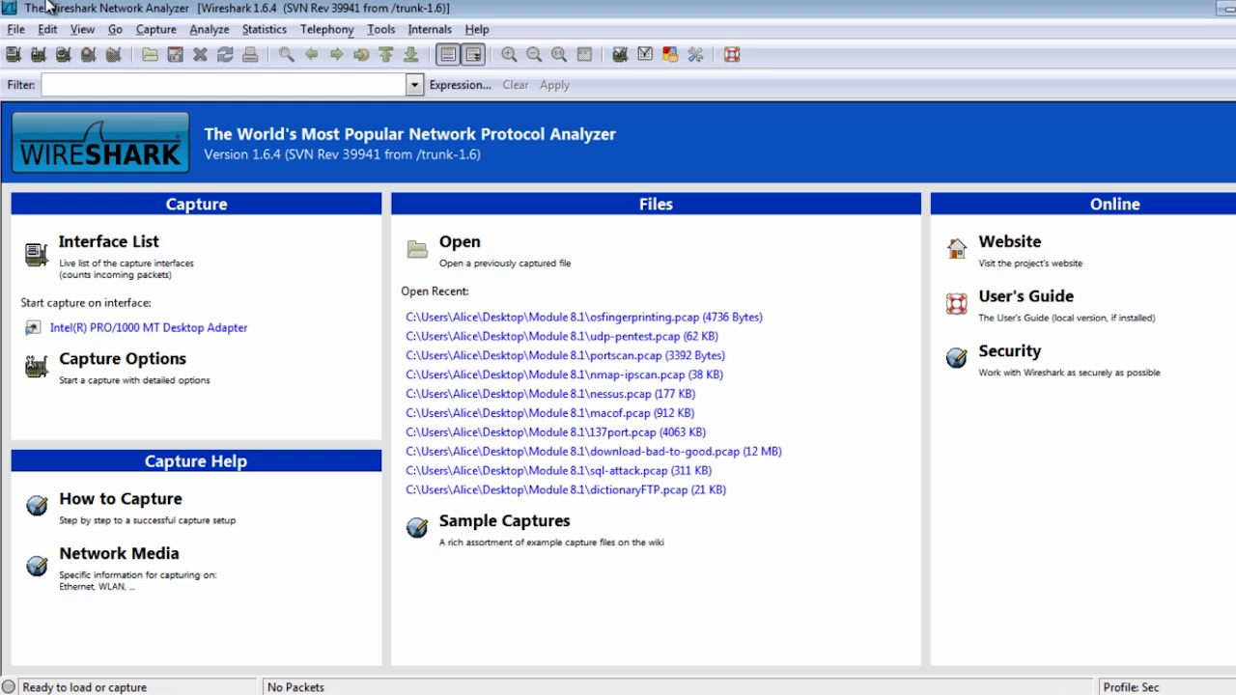
# - Browse the capture files in the Module 8.1 folder and preview the file details of 137port and arp-bad padding
pyautogui.click(17, 29)
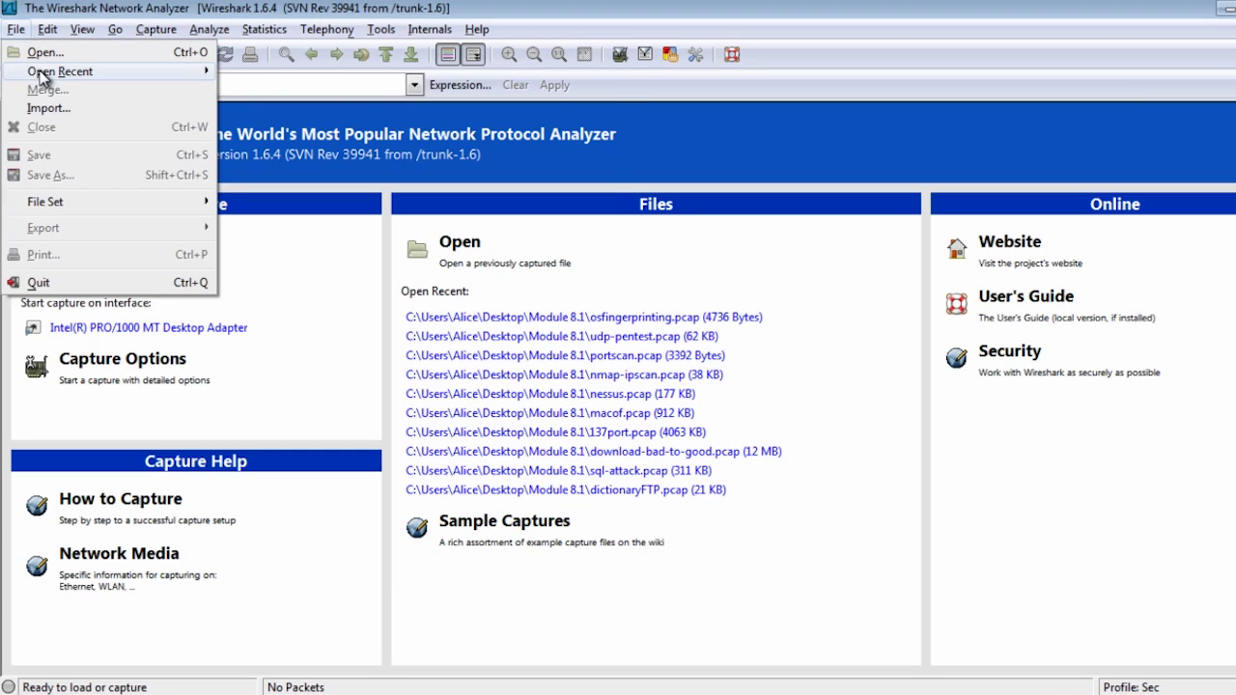
pyautogui.click(44, 52)
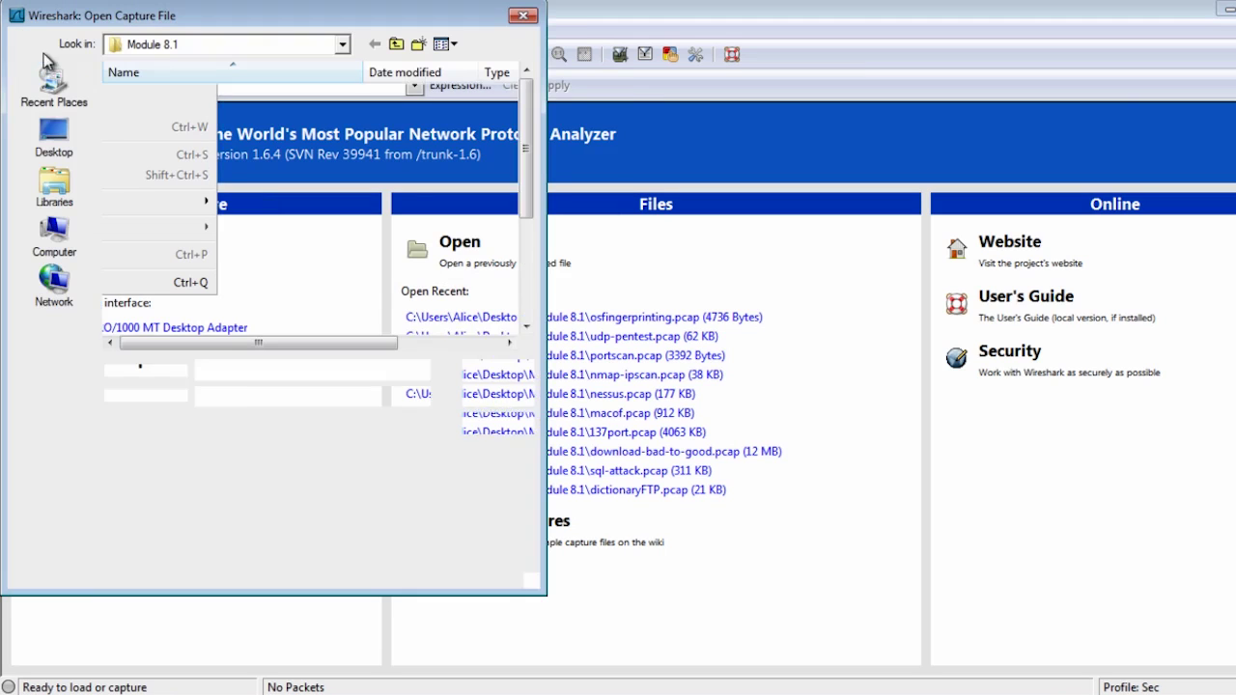
pyautogui.moveTo(524, 157)
pyautogui.mouseDown()
pyautogui.moveTo(525, 322)
pyautogui.moveTo(527, 157)
pyautogui.mouseUp()
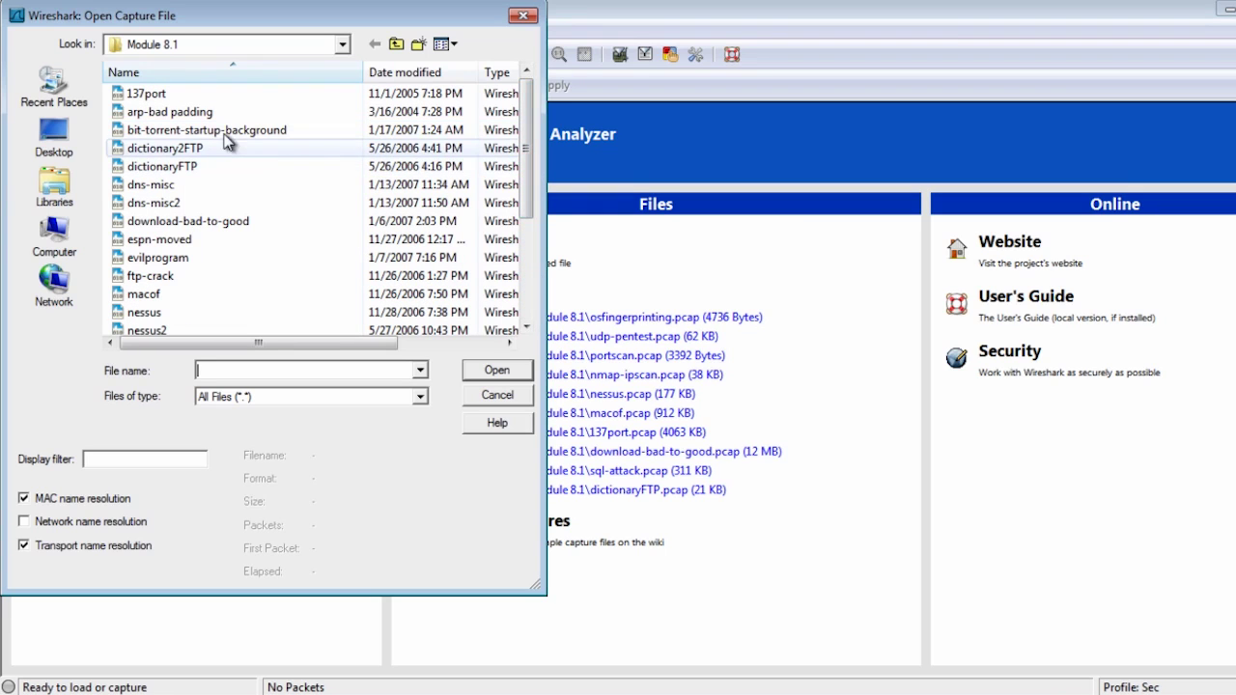
pyautogui.click(181, 94)
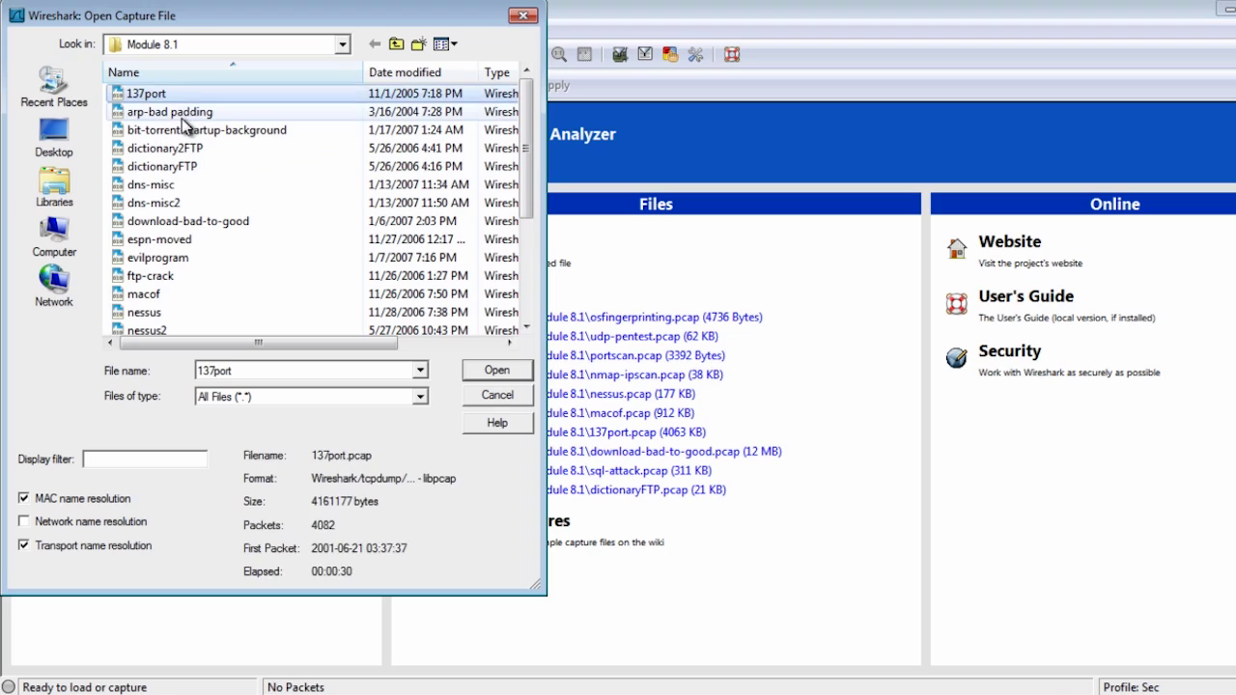
pyautogui.click(172, 112)
# - Reposition the Open Capture File dialog and preview the file details of the dns-misc2 capture
pyautogui.moveTo(249, 23); pyautogui.dragTo(561, 92)
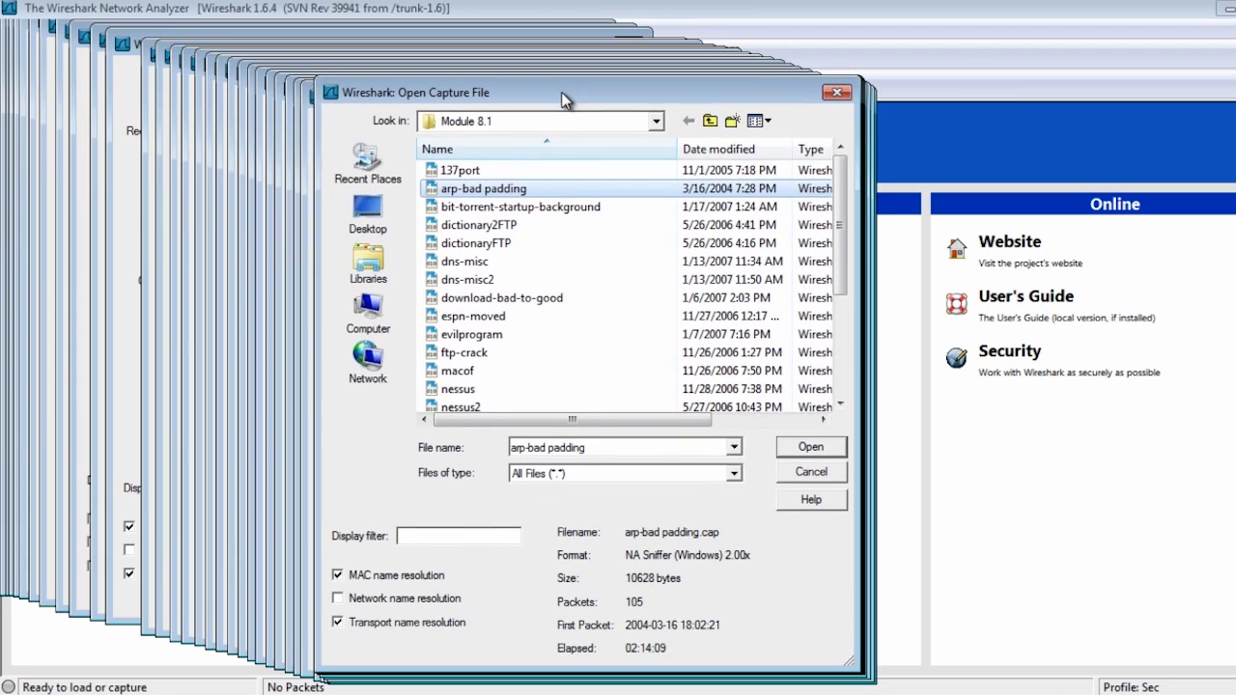
pyautogui.click(545, 282)
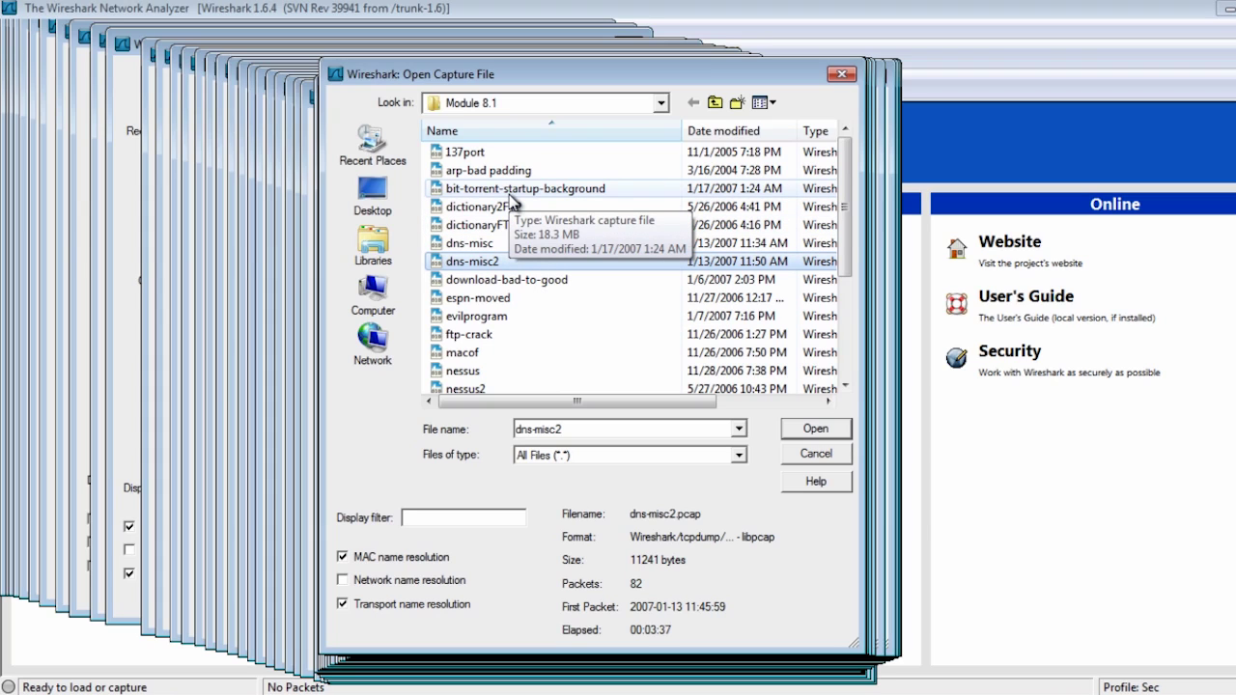
pyautogui.moveTo(539, 74); pyautogui.dragTo(491, 83)
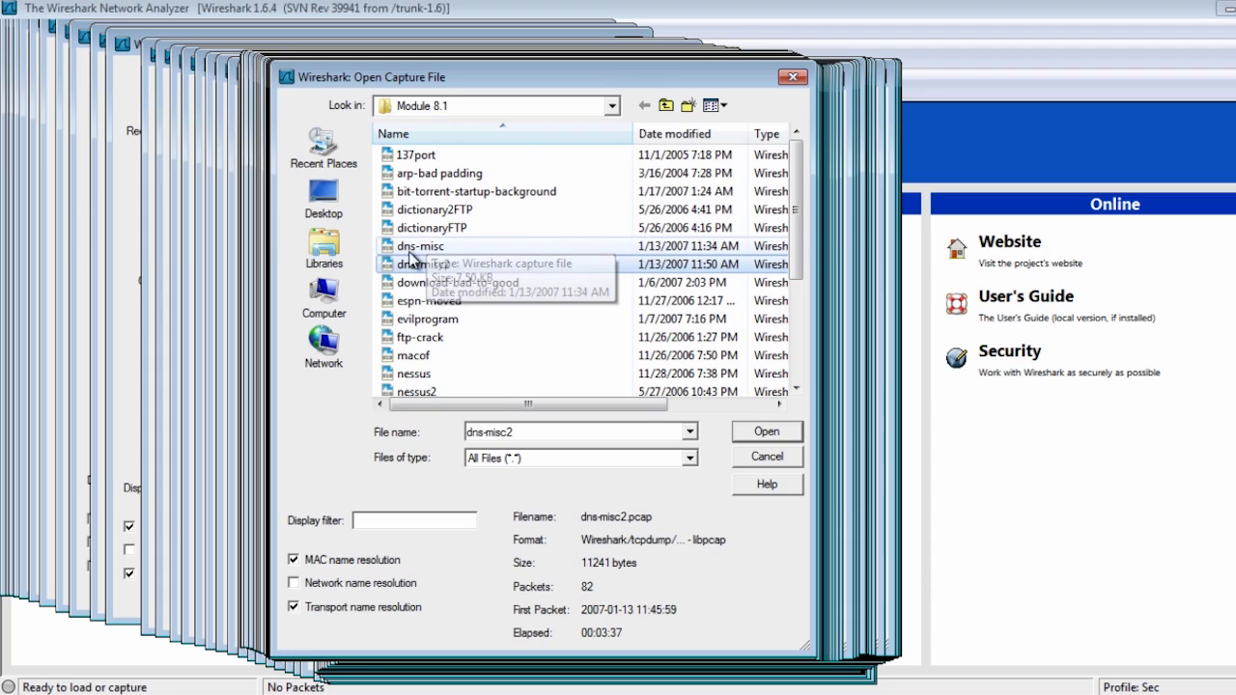
pyautogui.moveTo(632, 69); pyautogui.dragTo(704, 79)
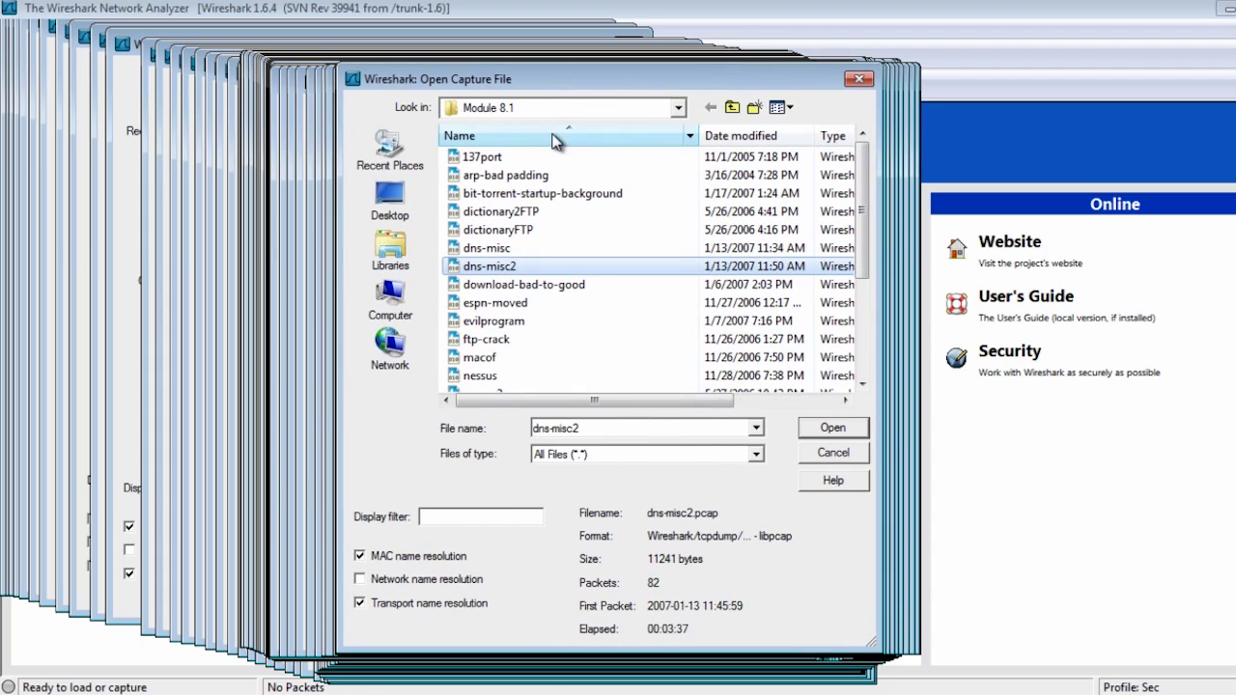